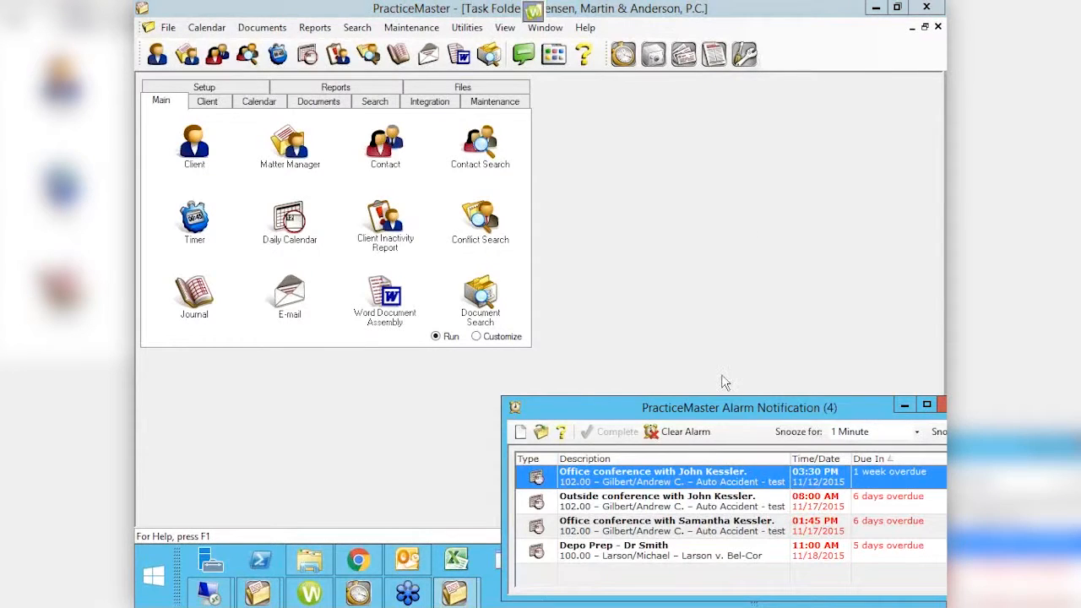
# - Close the alarm notification window and open the Calendar File from the Calendar group
pyautogui.click(941, 406)
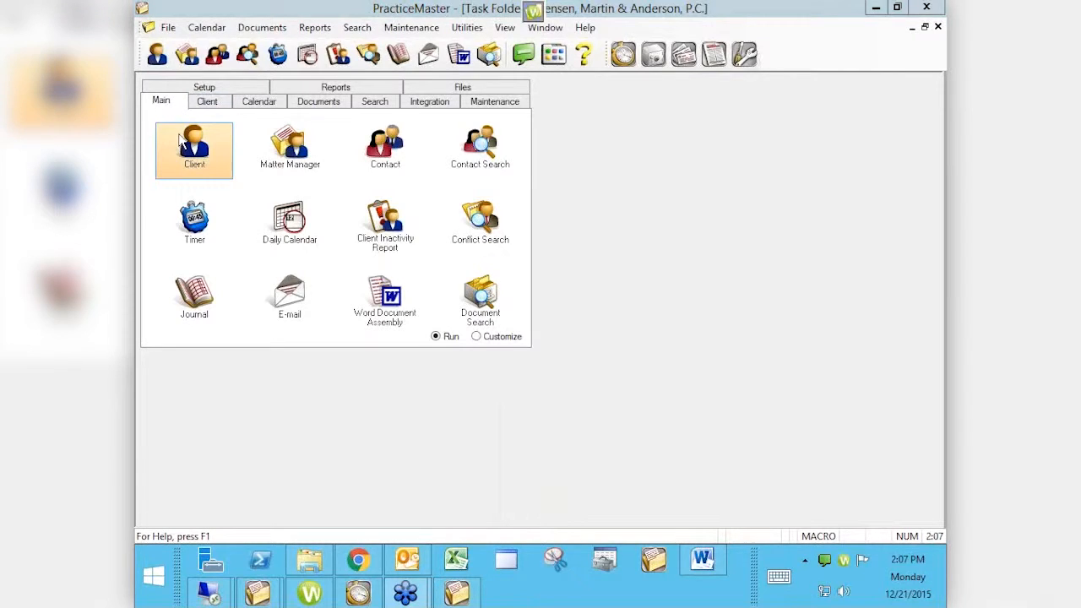
pyautogui.click(259, 107)
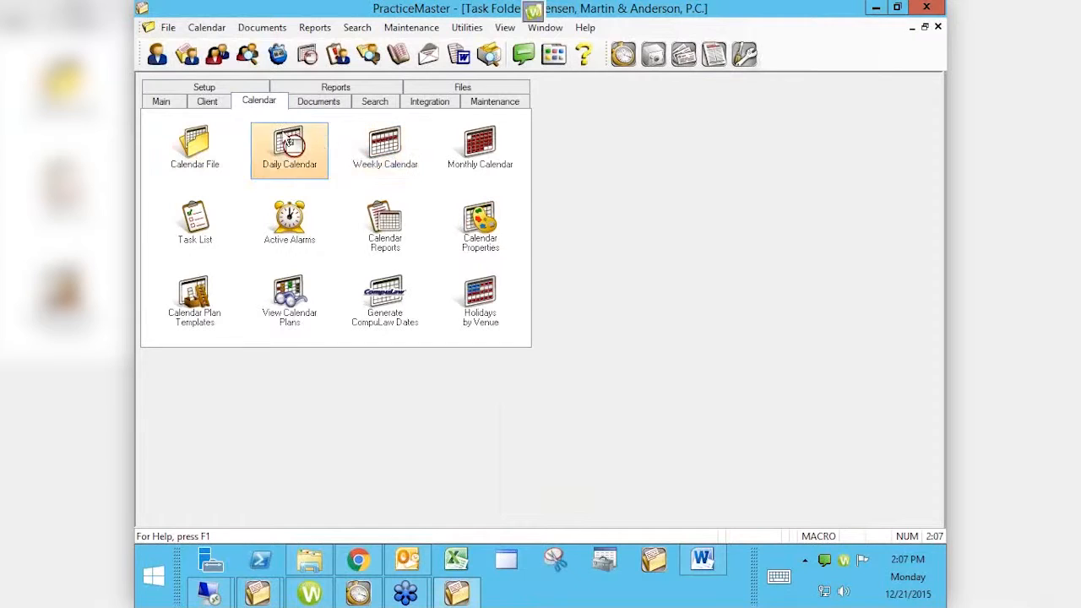
pyautogui.doubleClick(197, 141)
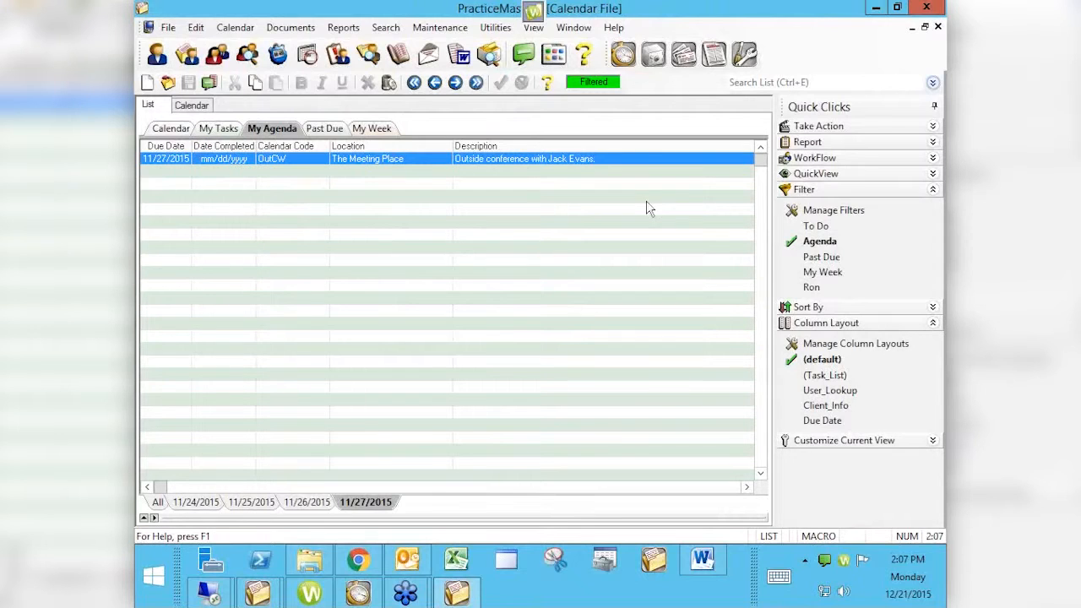
# - Try the Agenda and Past Due quick filters on the calendar list, then clear them
pyautogui.click(786, 244)
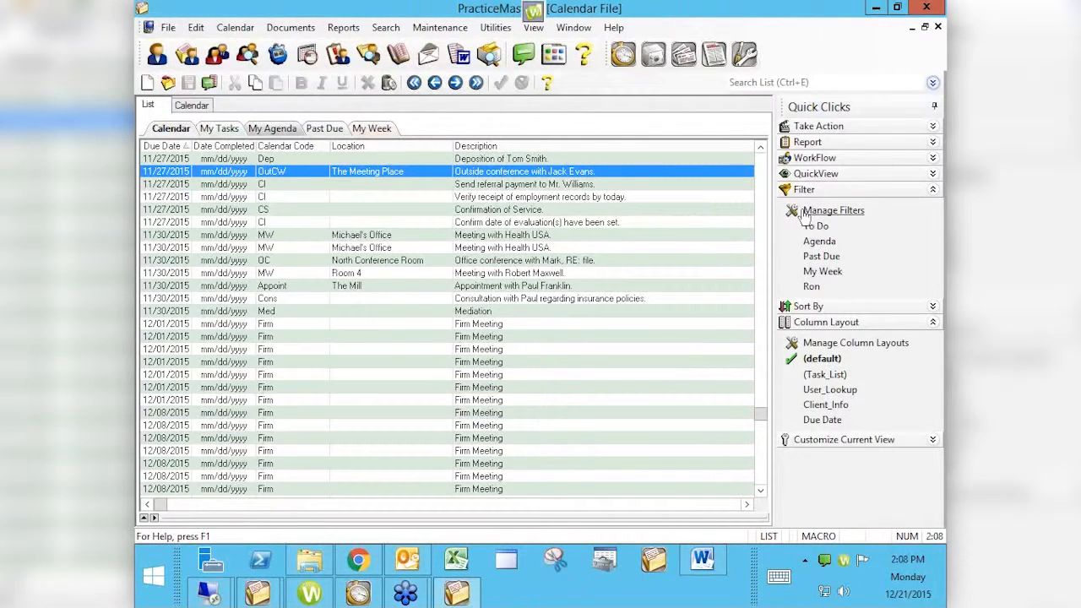
pyautogui.click(660, 348)
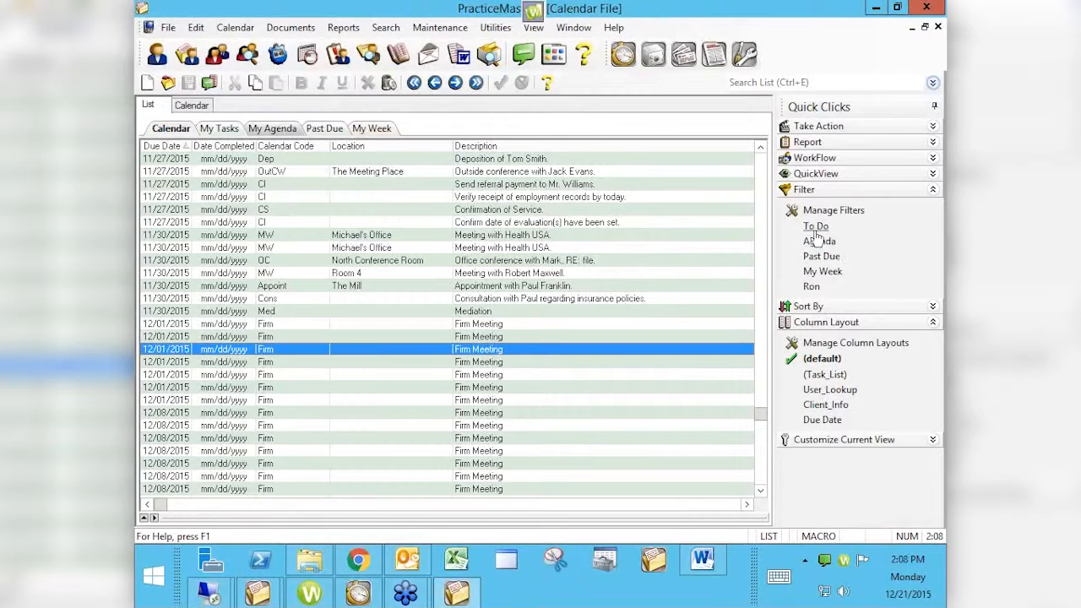
pyautogui.click(821, 256)
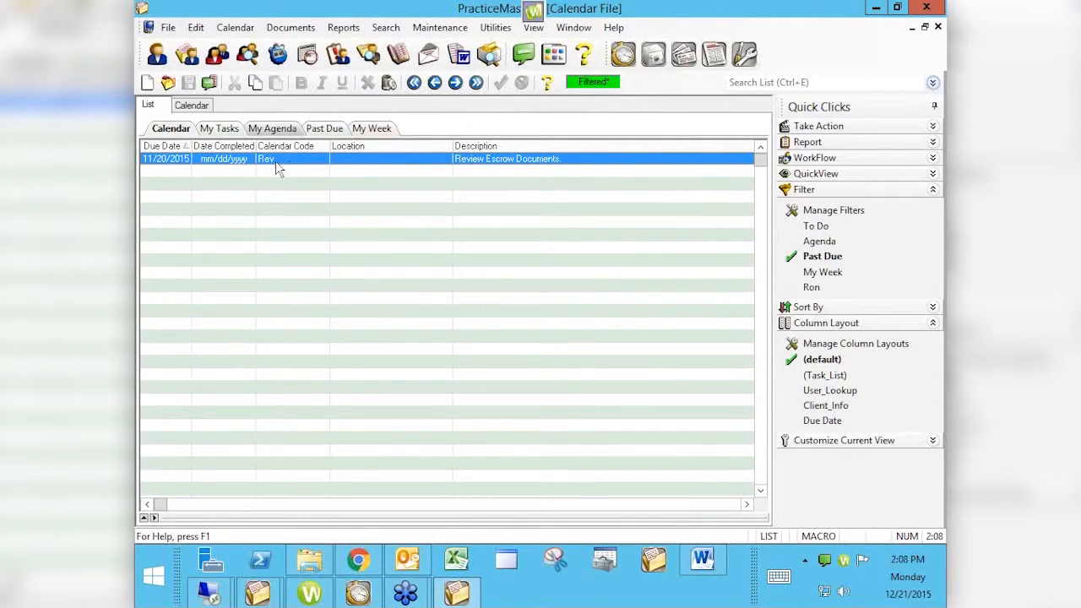
pyautogui.click(816, 256)
# - Open the filter management dialog and hide the To Do filter
pyautogui.click(827, 213)
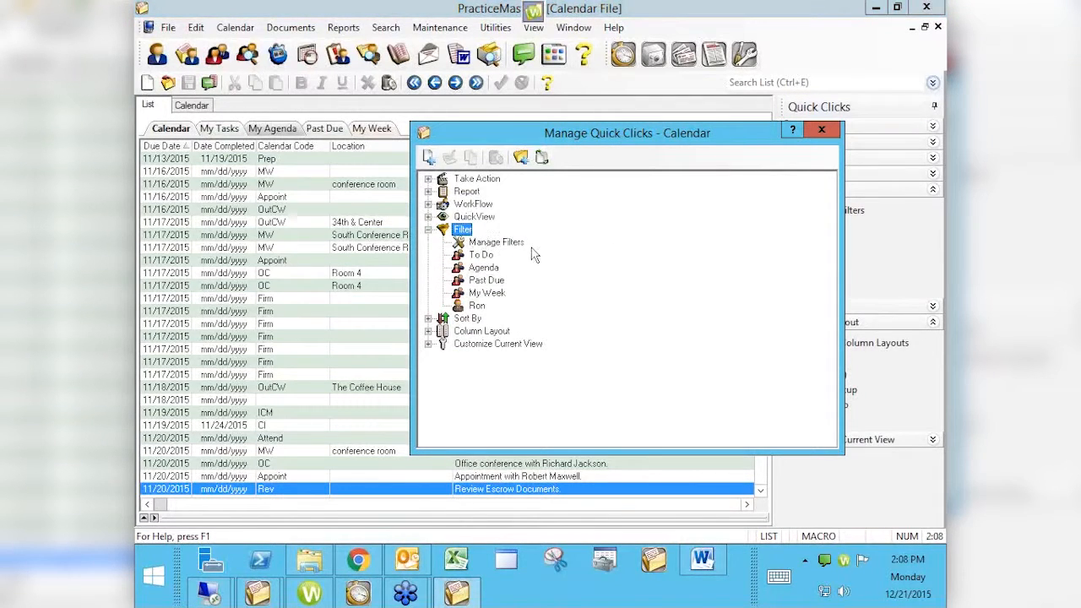
pyautogui.click(478, 255)
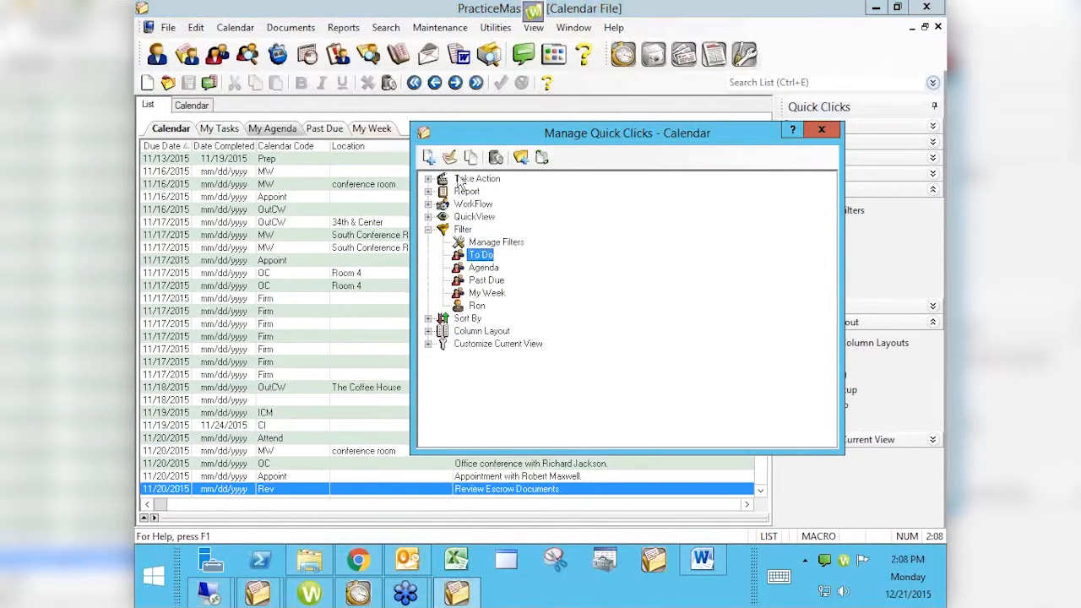
pyautogui.rightClick(478, 258)
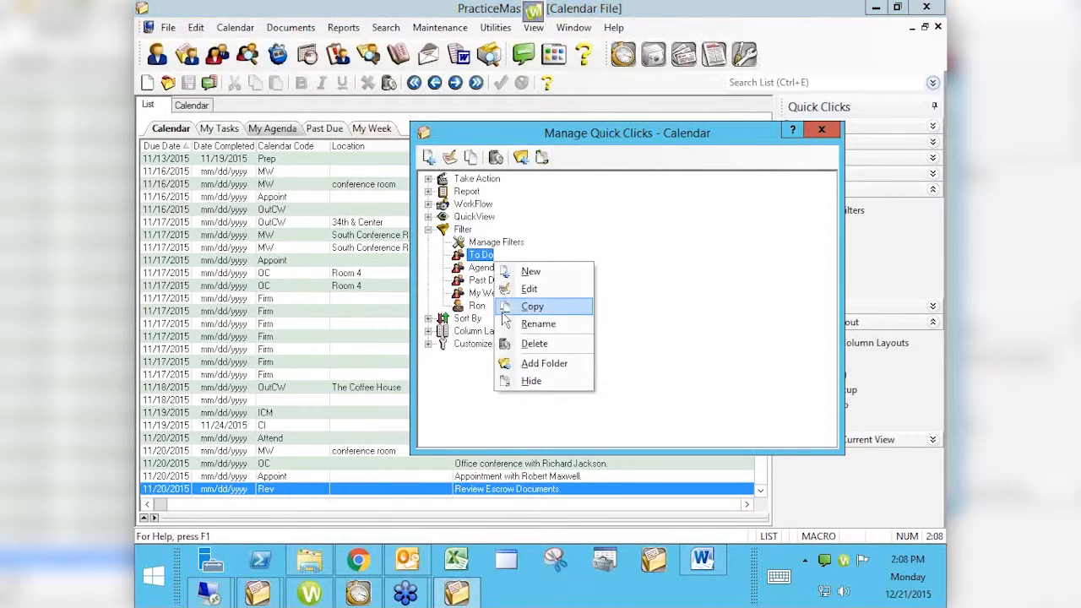
pyautogui.click(531, 380)
# - Hide the Agenda, Past Due, My Week and Ron filters as well
pyautogui.rightClick(494, 270)
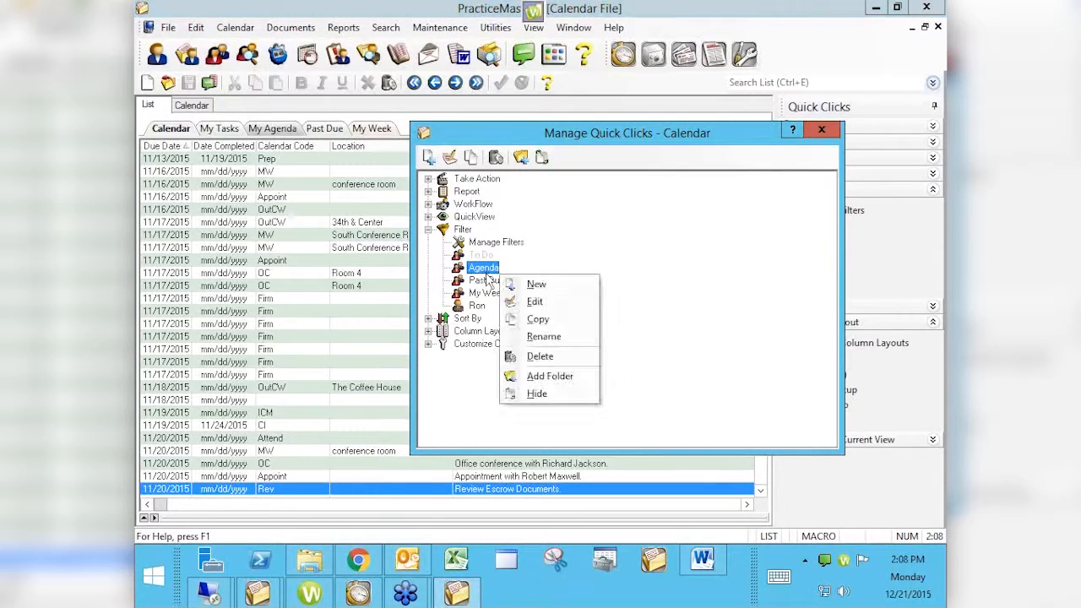
pyautogui.click(537, 397)
pyautogui.rightClick(486, 282)
pyautogui.click(546, 412)
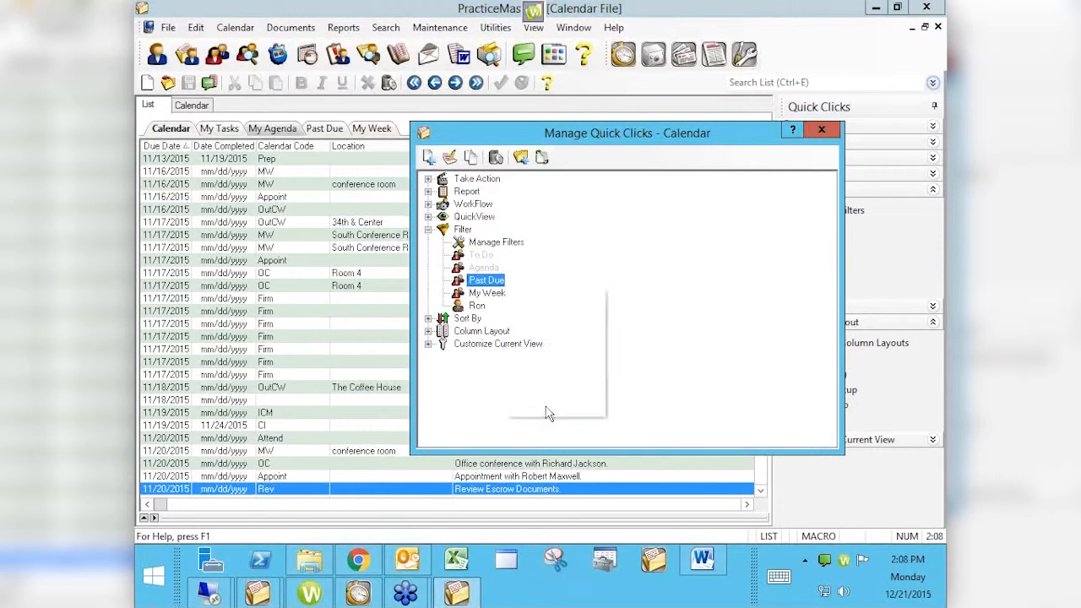
pyautogui.rightClick(487, 293)
pyautogui.click(547, 421)
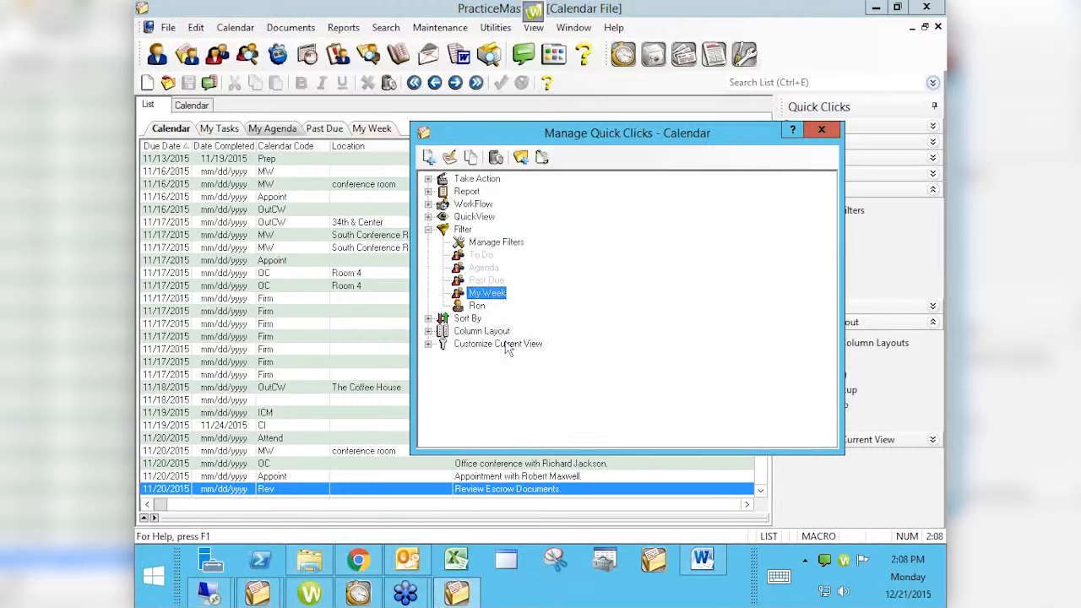
pyautogui.rightClick(482, 307)
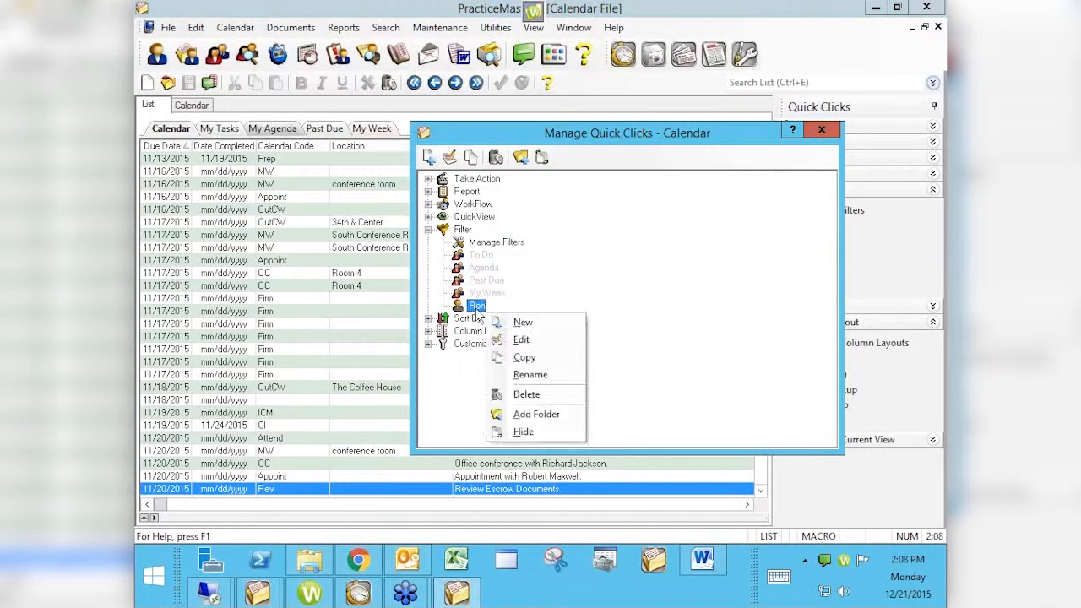
pyautogui.click(524, 432)
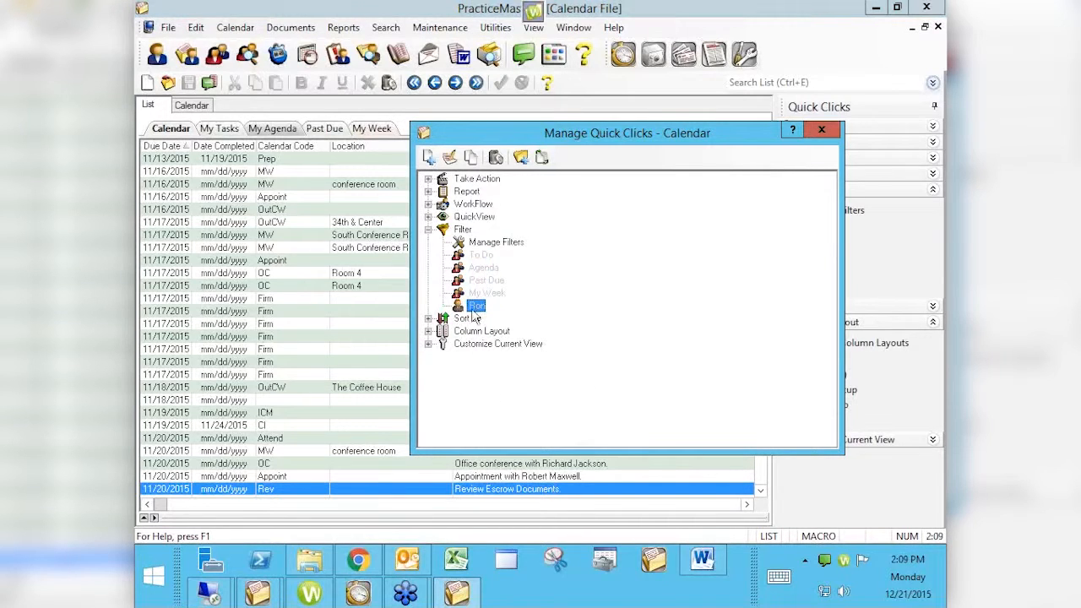
# - Create a new filter named Past Due - Tasks
pyautogui.click(487, 245)
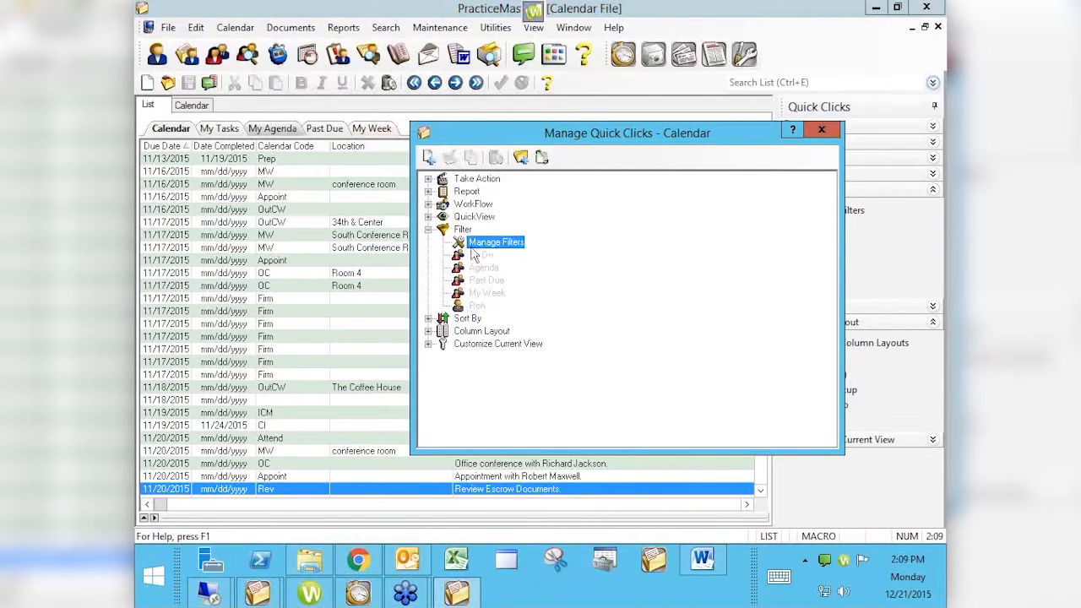
pyautogui.click(429, 158)
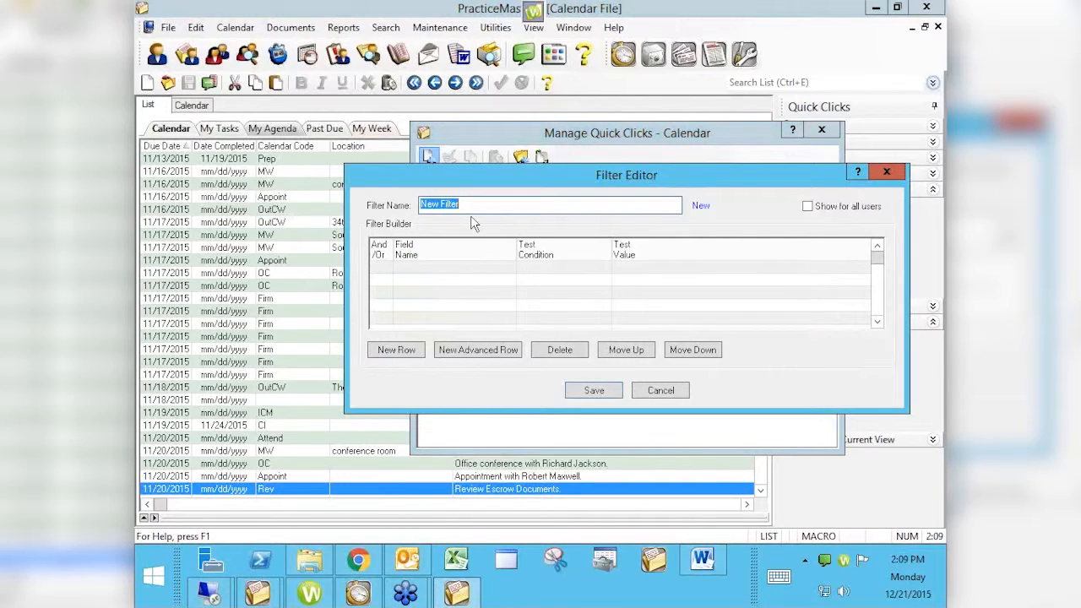
pyautogui.write('P')
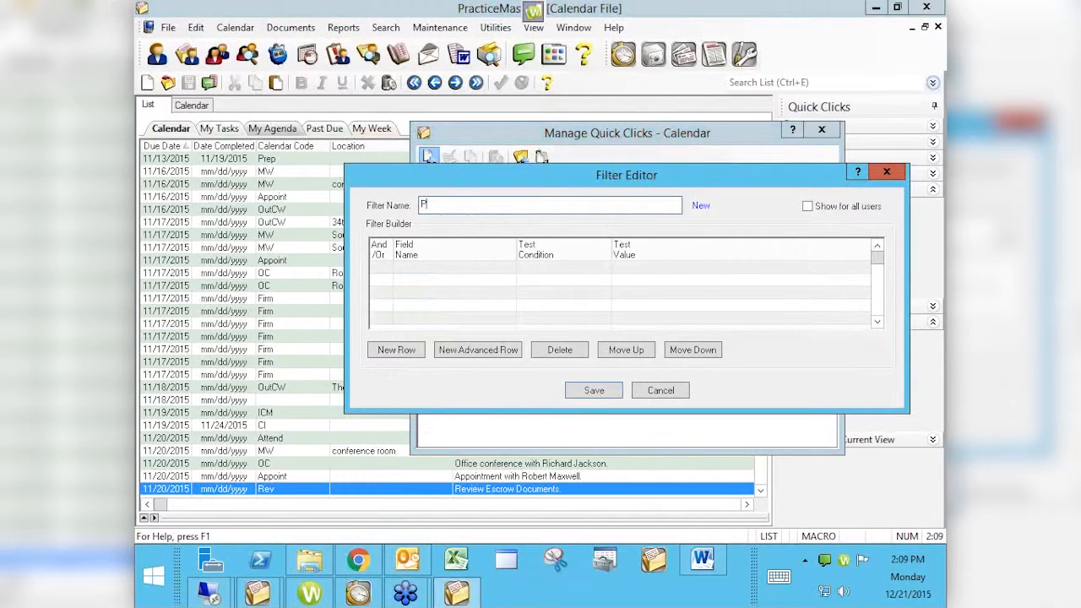
pyautogui.write('ast Due - Tasks')
# - Add a filter row where the Type field is equal to T
pyautogui.click(392, 356)
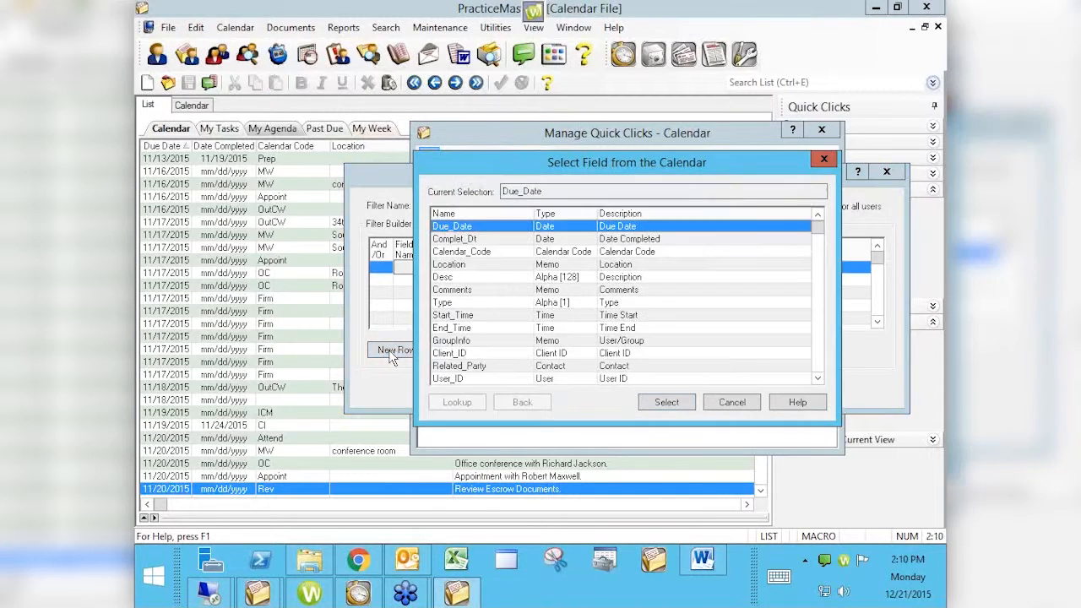
pyautogui.click(458, 304)
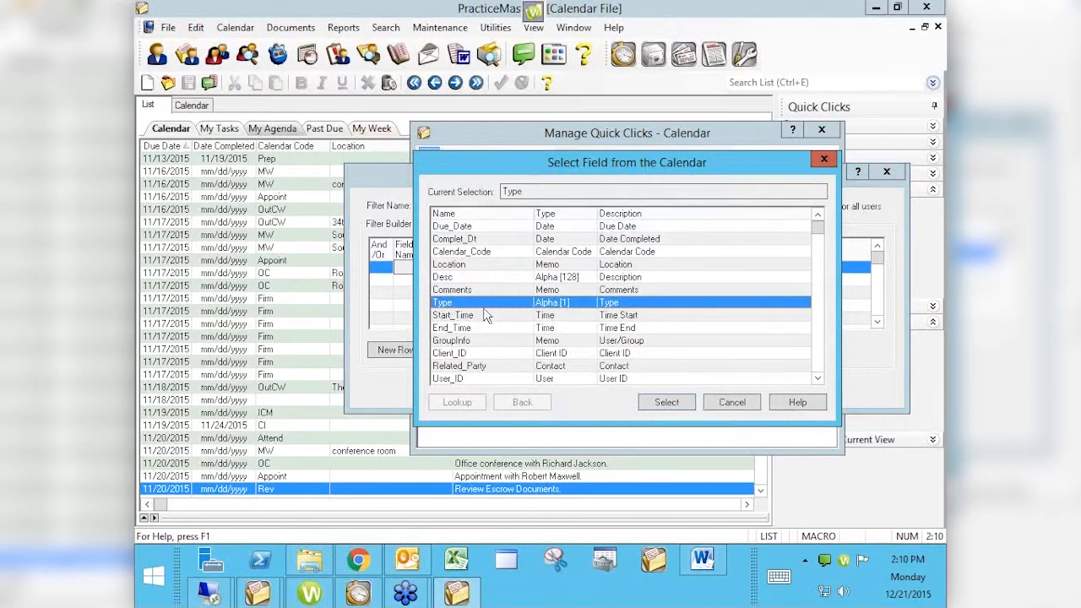
pyautogui.click(667, 402)
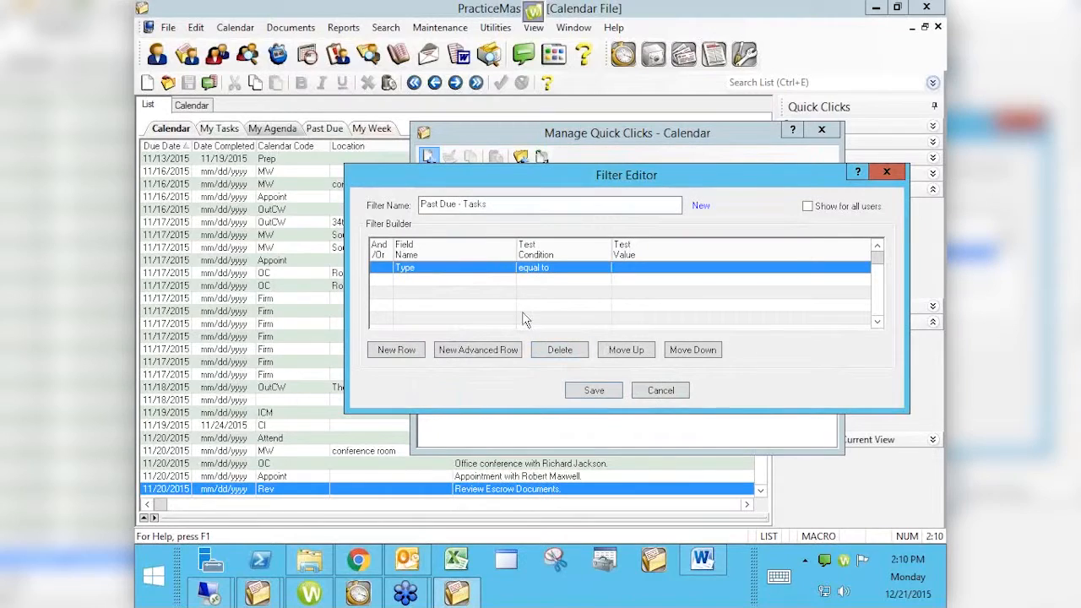
pyautogui.click(634, 270)
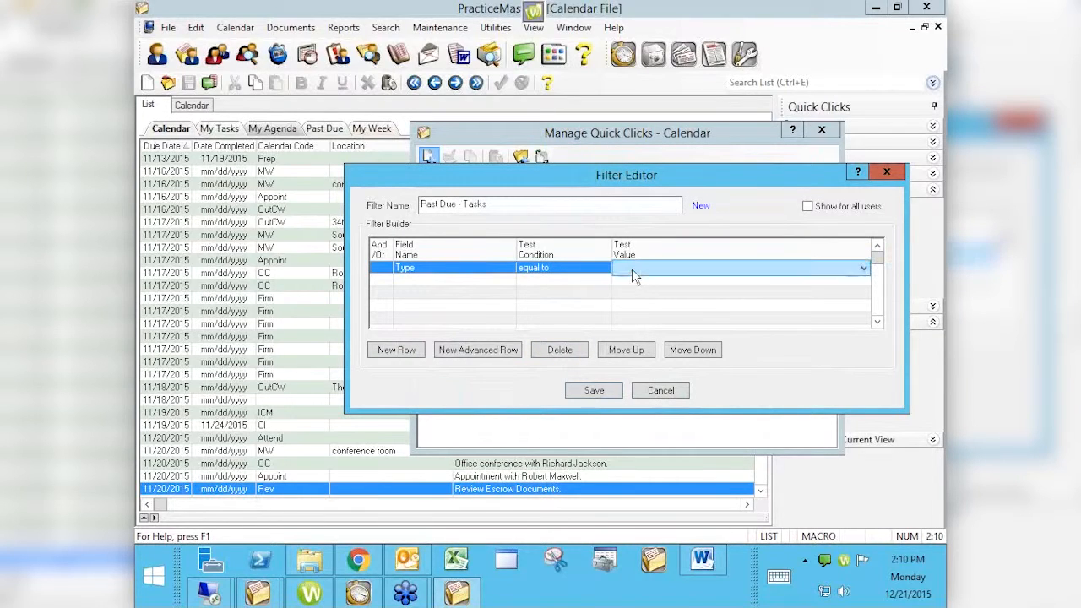
pyautogui.click(864, 271)
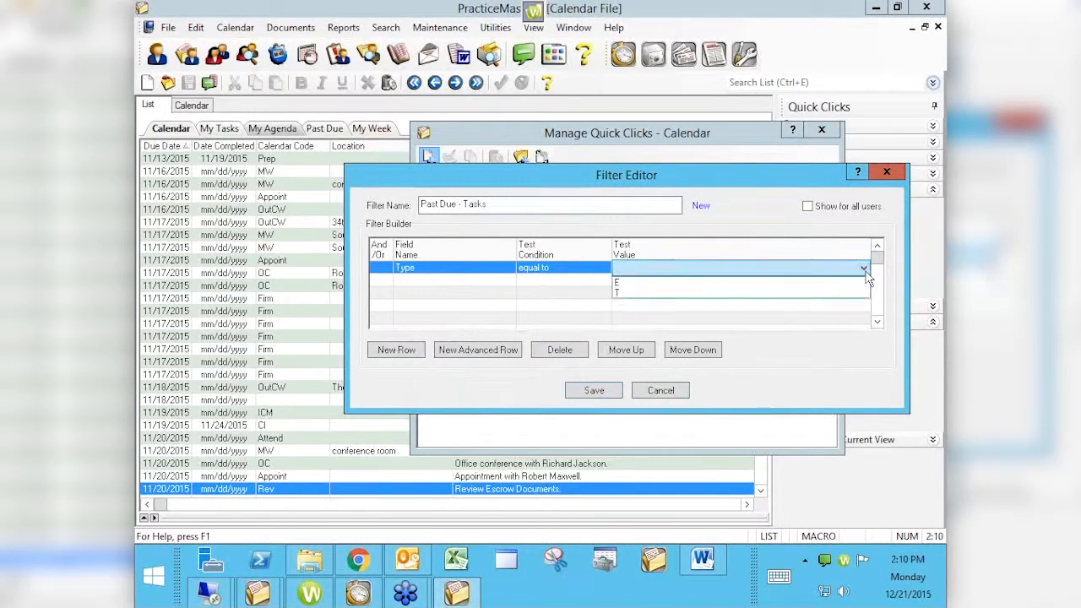
pyautogui.click(621, 294)
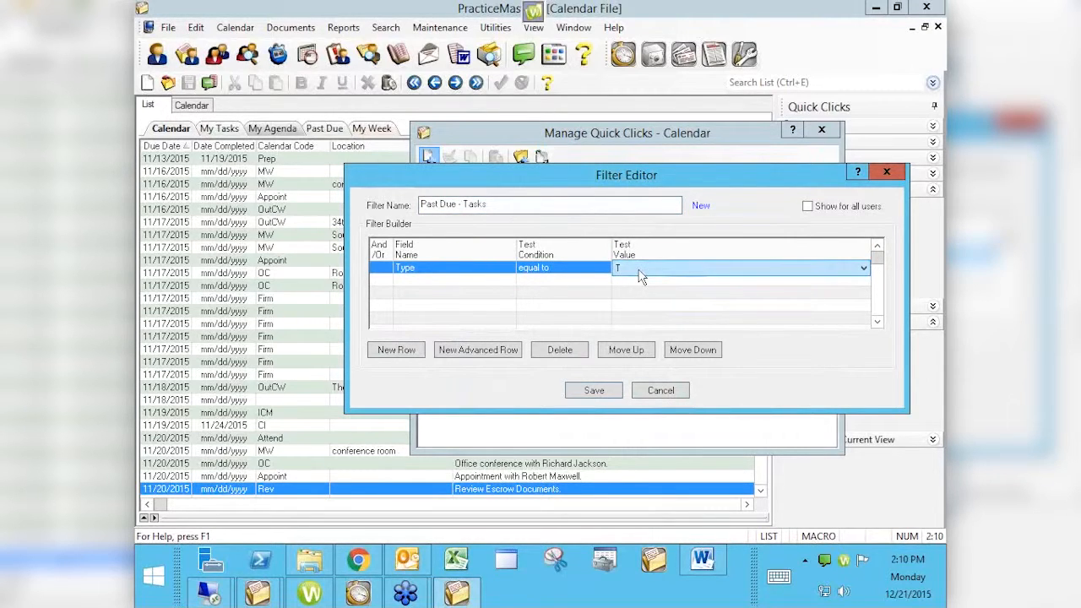
# - Add a Due_Date row with the condition older than 0 days
pyautogui.click(389, 282)
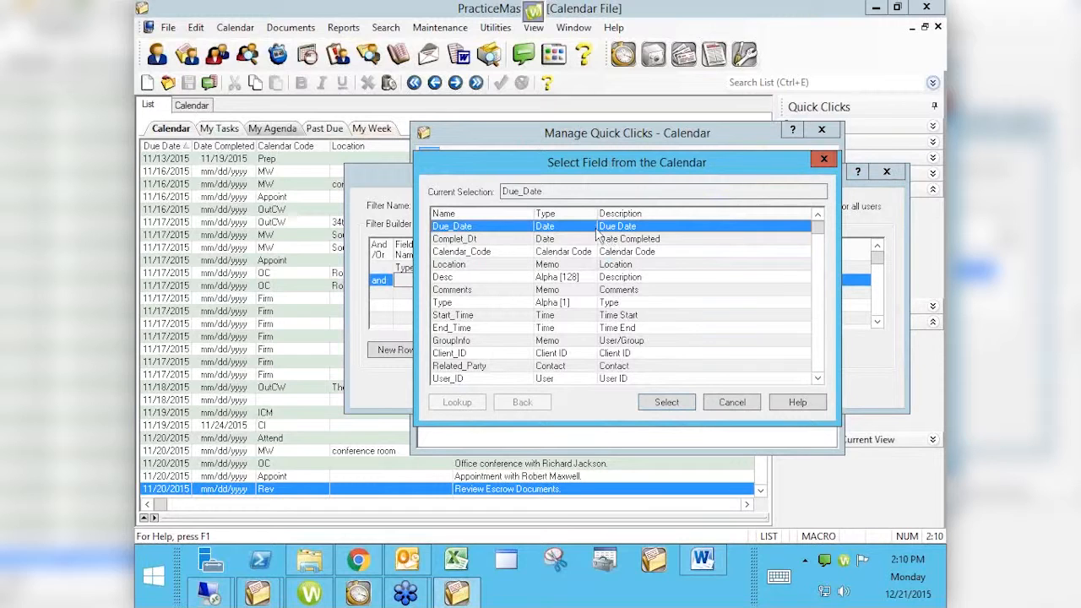
pyautogui.click(666, 404)
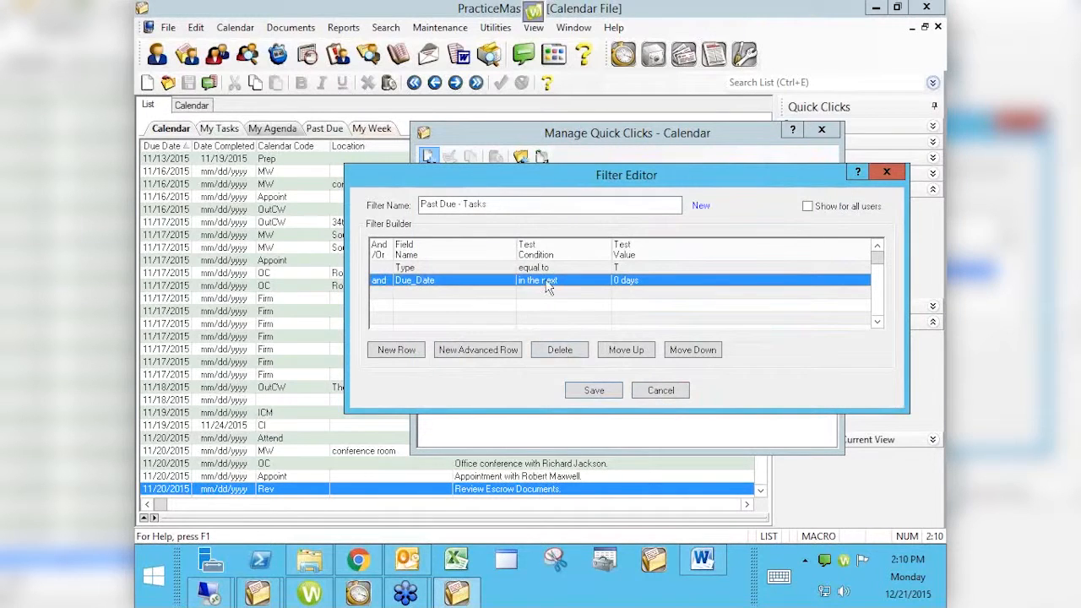
pyautogui.click(587, 292)
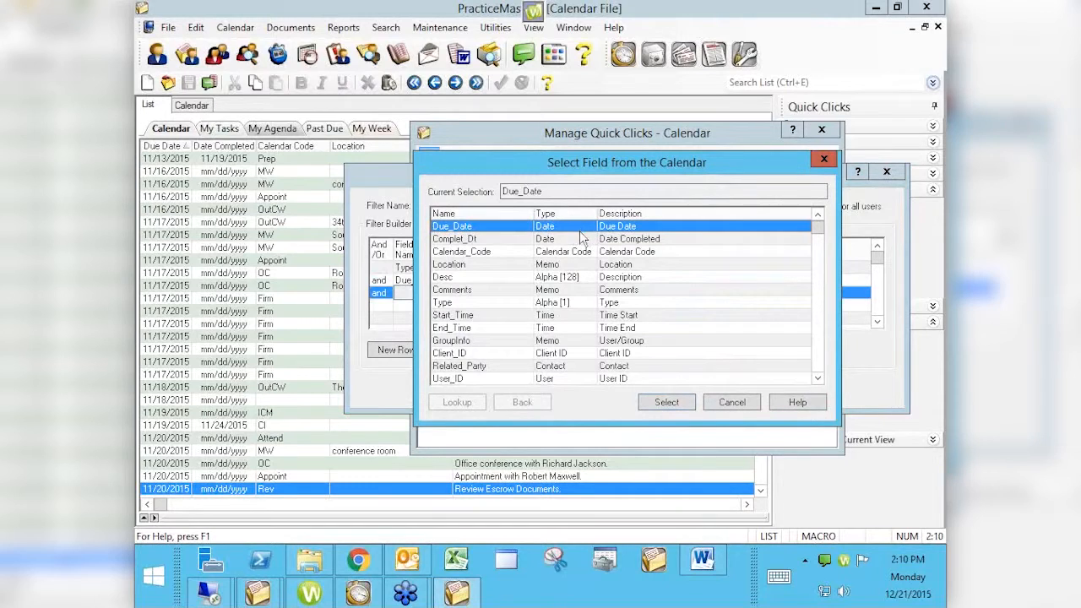
pyautogui.click(726, 402)
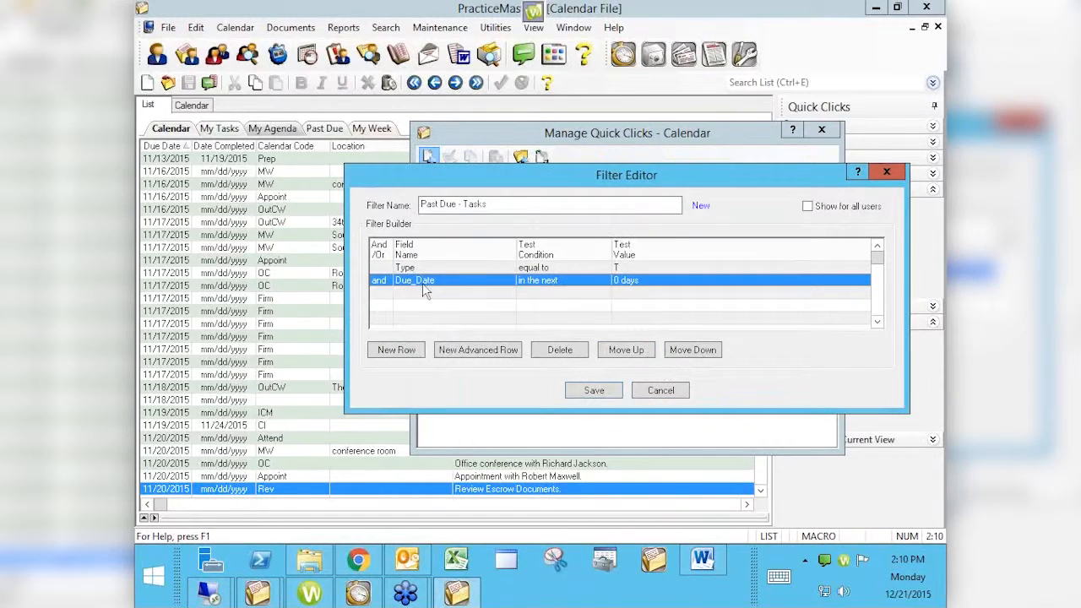
pyautogui.click(559, 282)
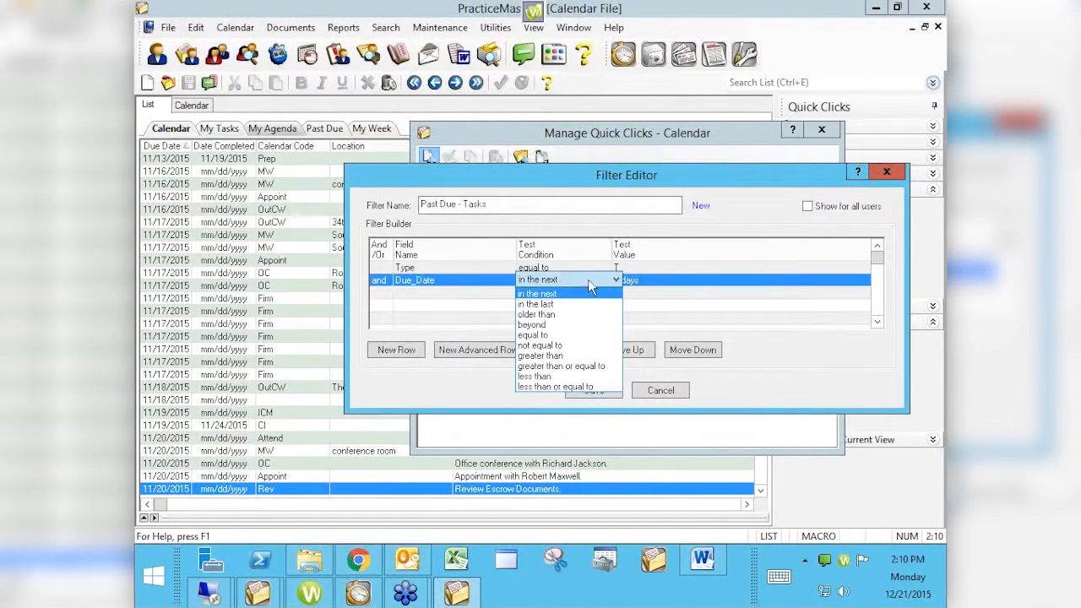
pyautogui.click(539, 314)
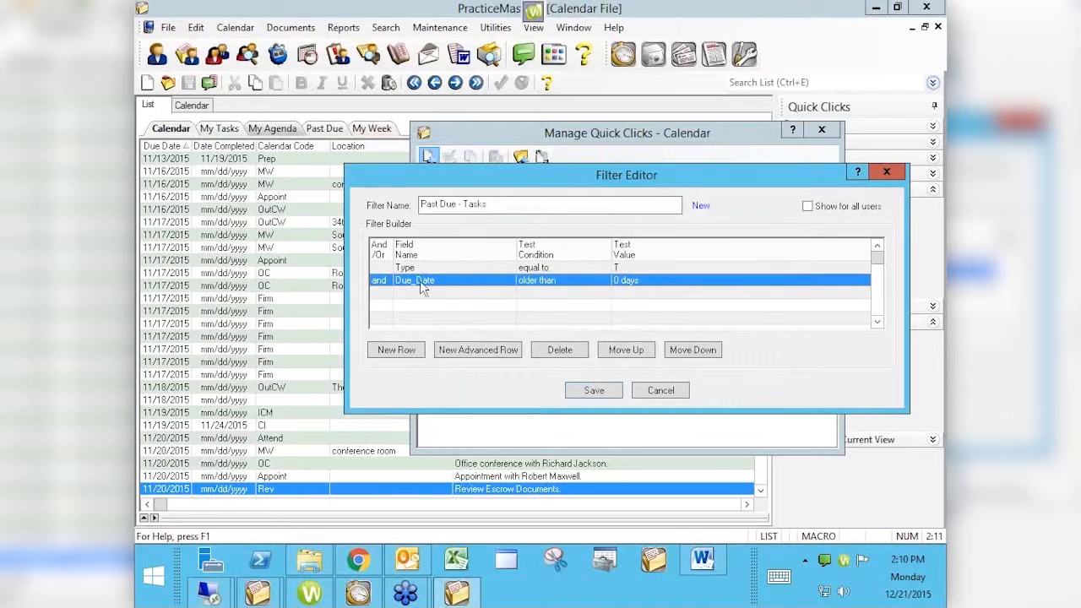
# - Add a Complet_Dt row with the condition equal to and a blank mm/dd/yyyy value
pyautogui.click(385, 300)
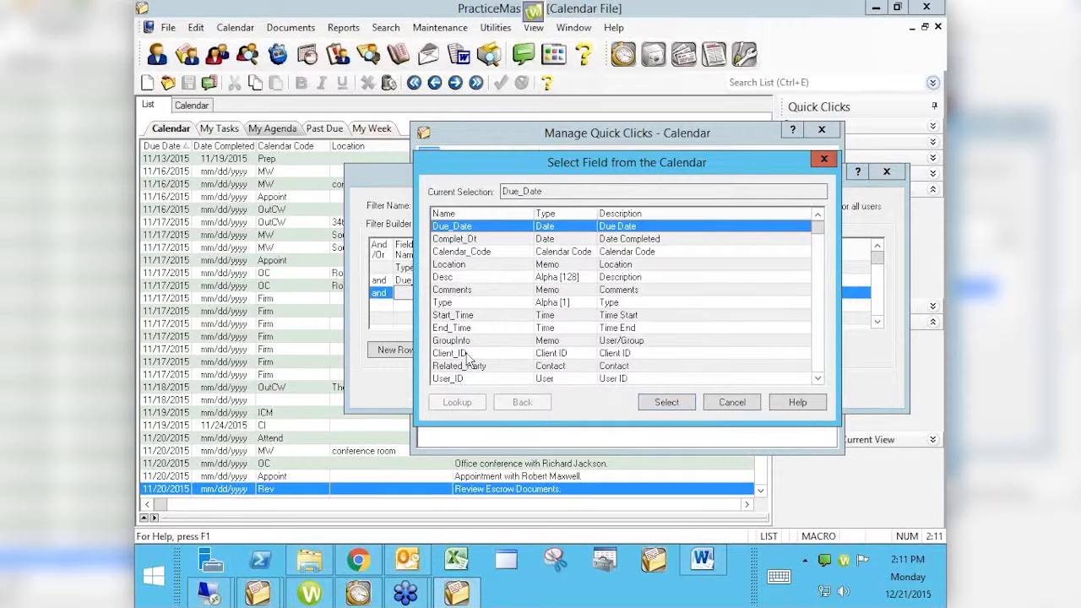
pyautogui.click(454, 240)
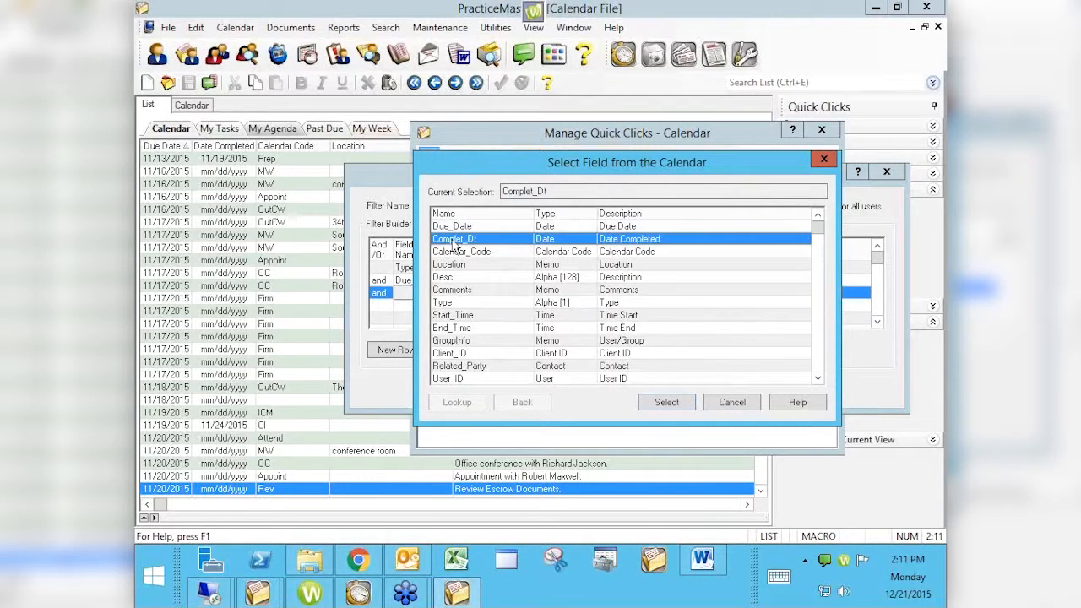
pyautogui.click(667, 403)
pyautogui.click(607, 295)
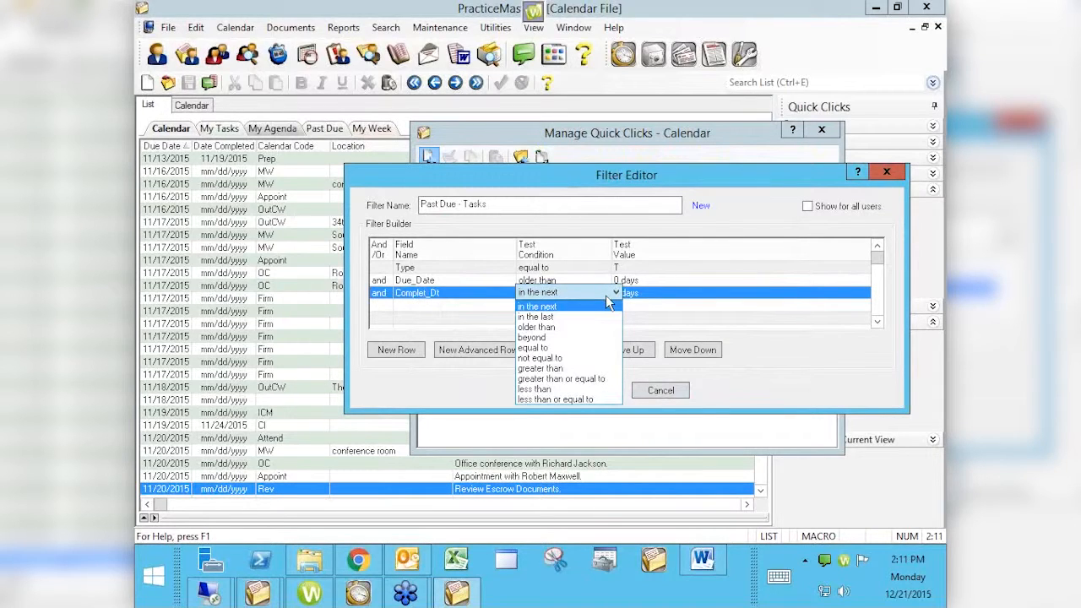
pyautogui.click(545, 348)
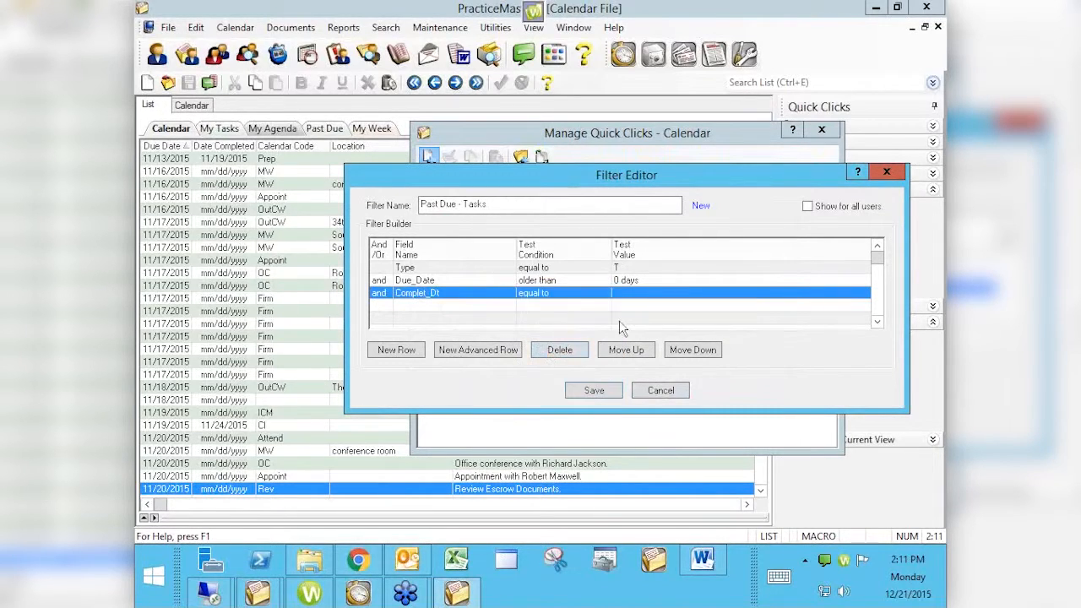
pyautogui.click(628, 295)
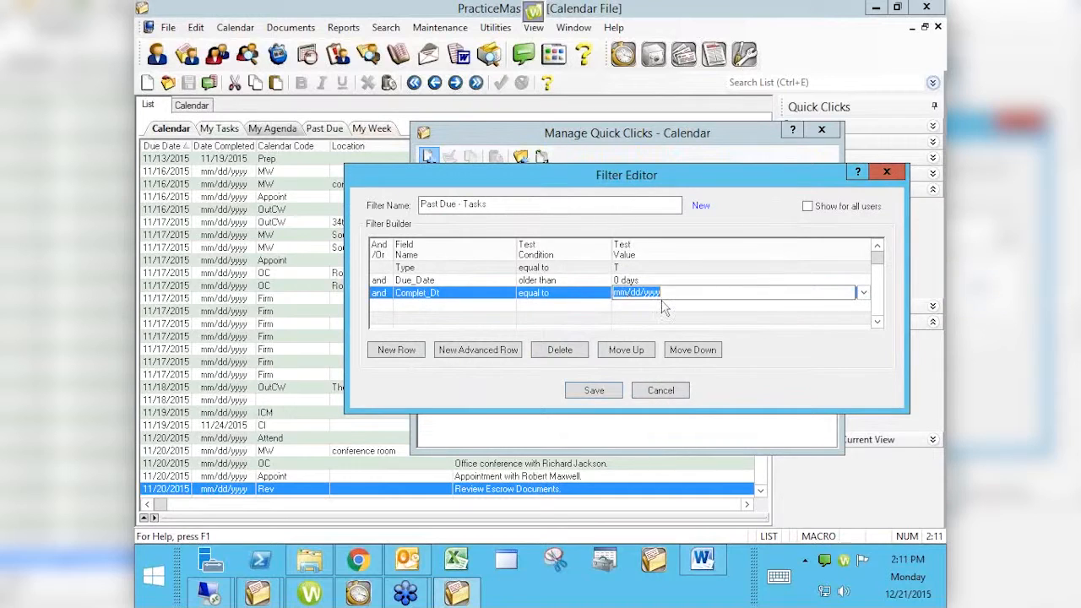
pyautogui.click(556, 306)
pyautogui.click(733, 400)
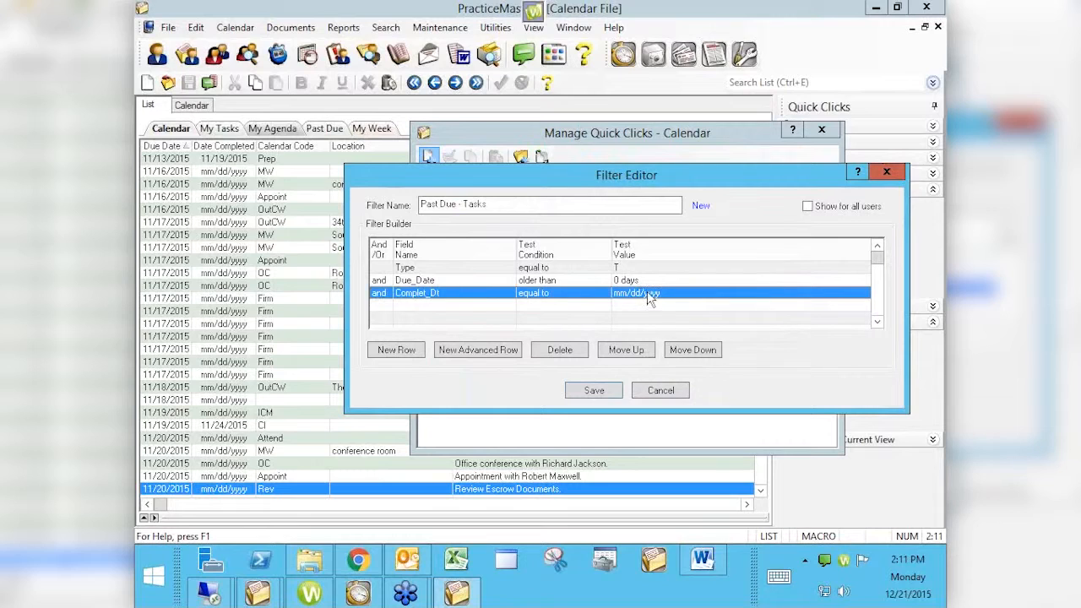
# - Save the Past Due - Tasks filter, close the Quick Clicks manager and apply the filter to the calendar list
pyautogui.click(593, 391)
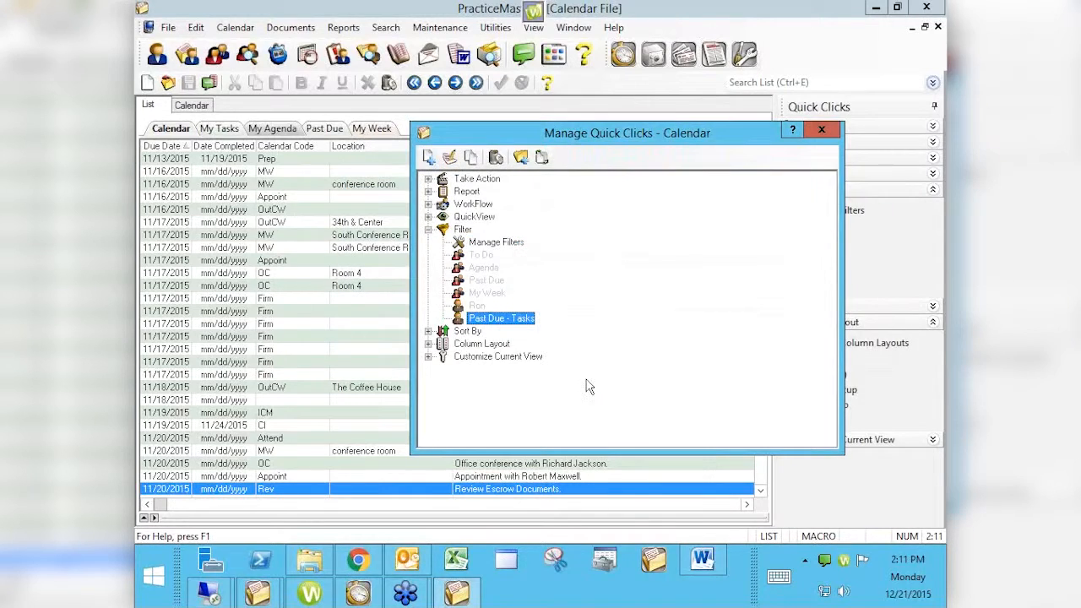
pyautogui.click(821, 130)
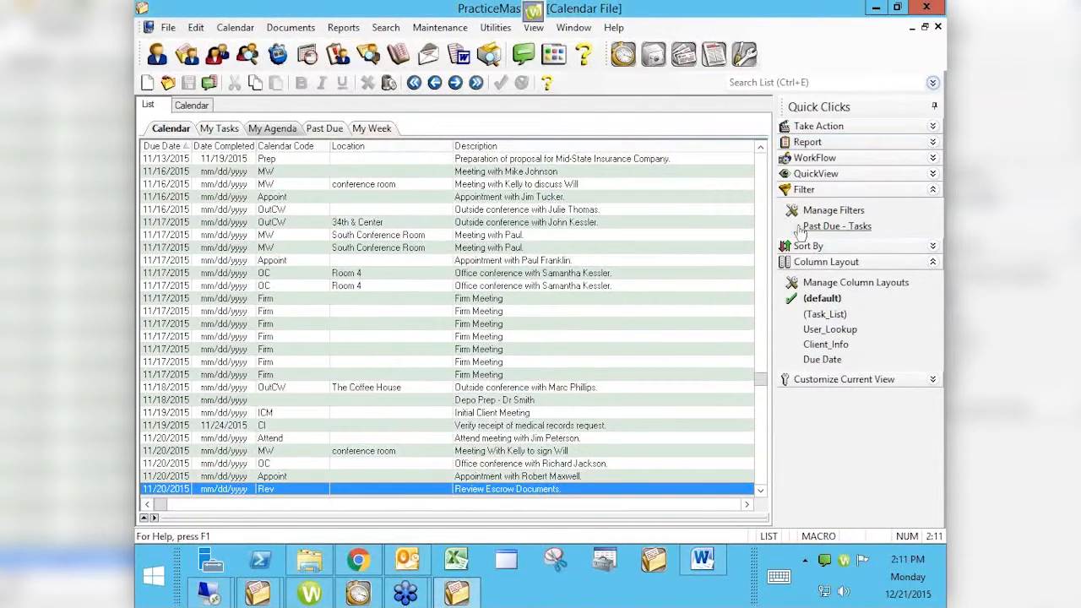
pyautogui.click(838, 228)
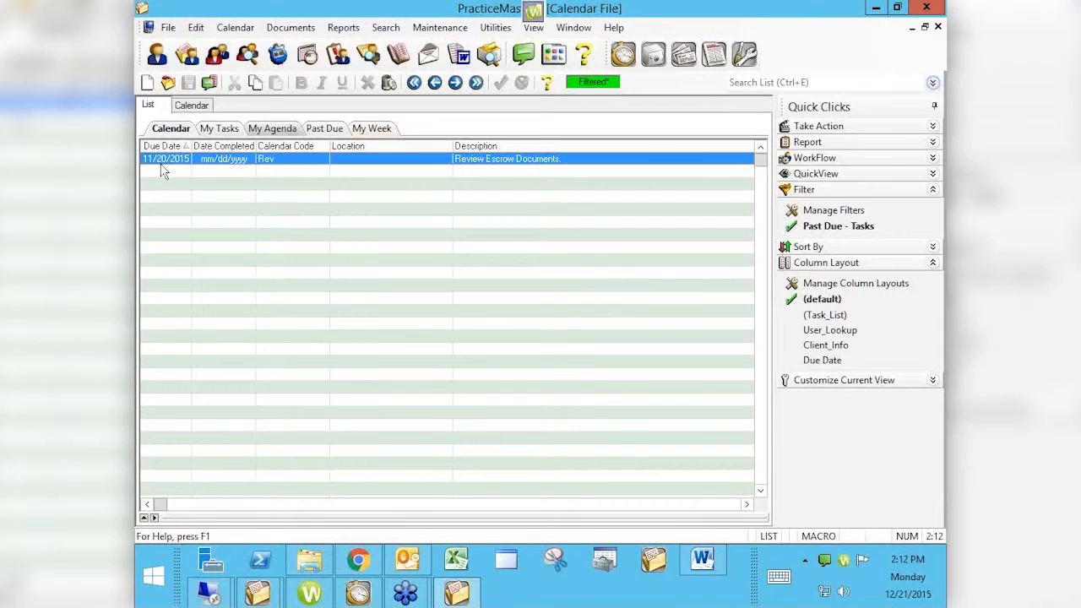
# - Open the filtered Review Escrow Documents record to inspect it, then return to the Calendar File list
pyautogui.doubleClick(239, 165)
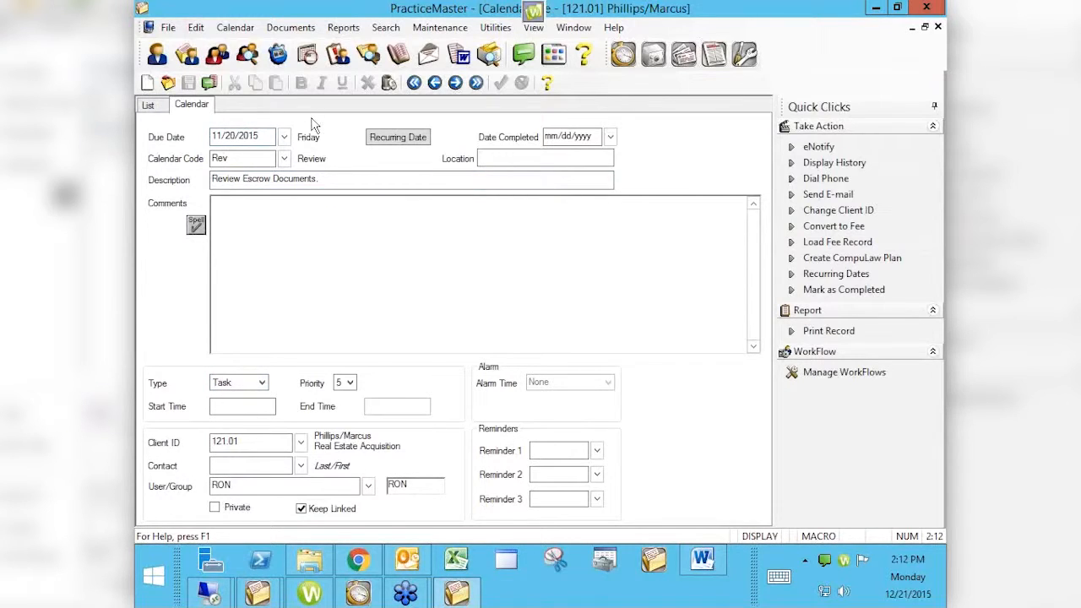
pyautogui.click(938, 28)
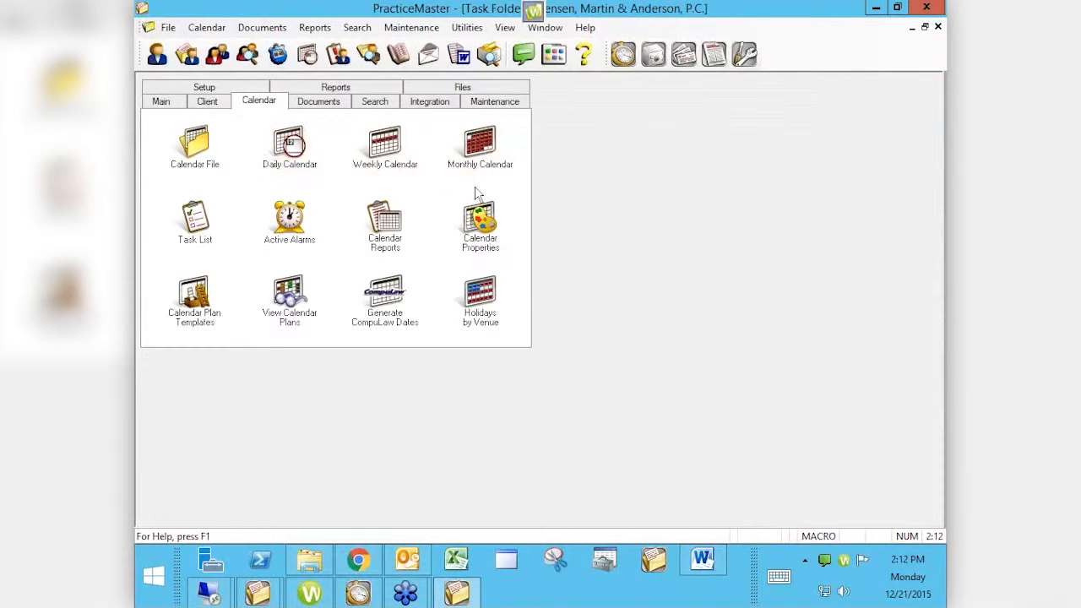
pyautogui.click(203, 136)
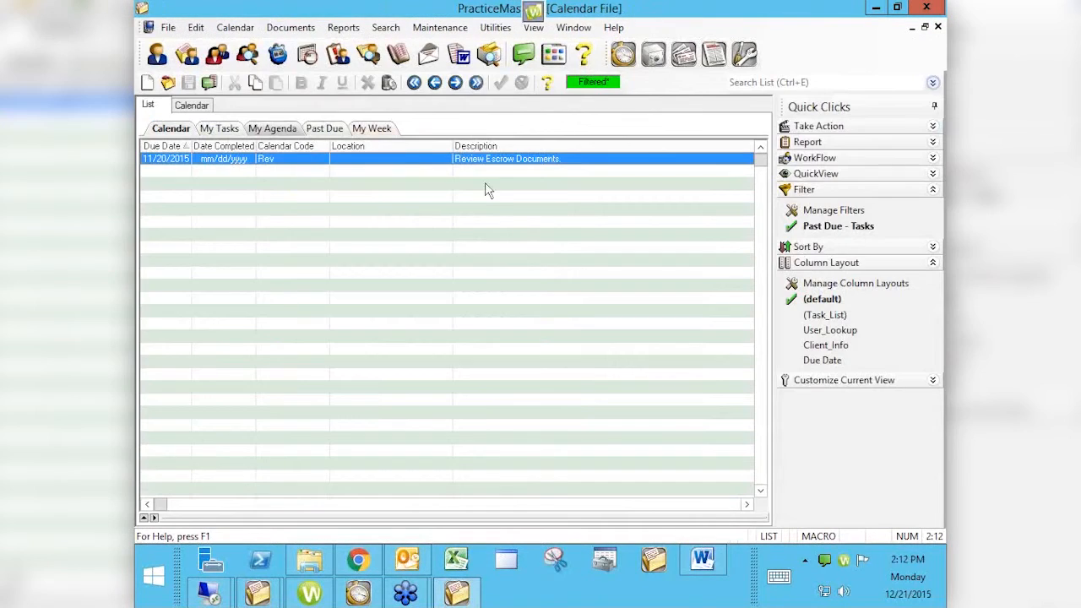
# - Toggle the Past Due - Tasks filter off and on again to compare the filtered and full lists
pyautogui.click(794, 230)
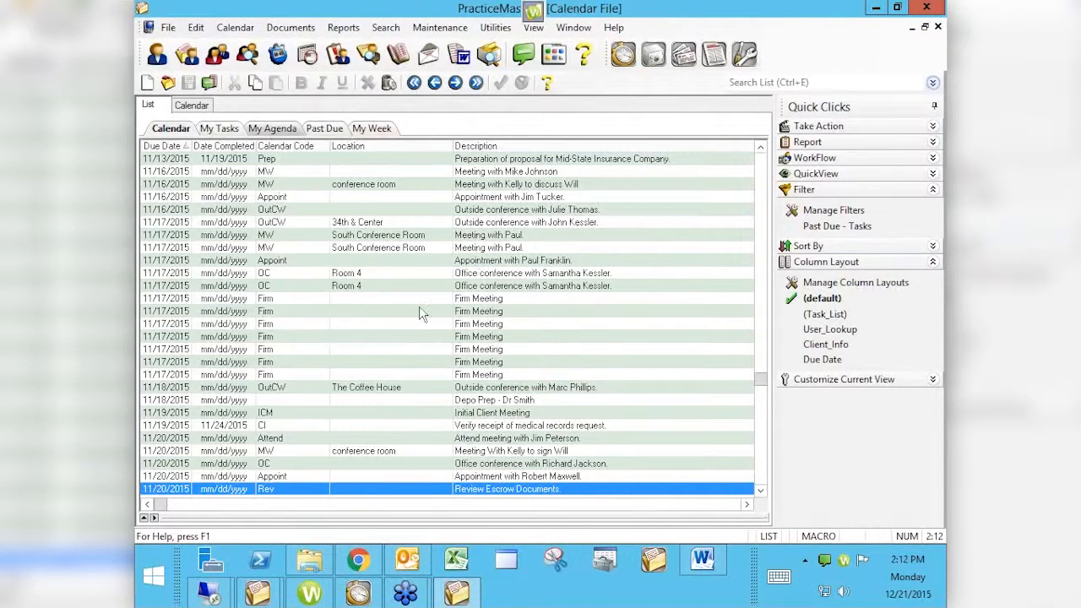
pyautogui.click(697, 299)
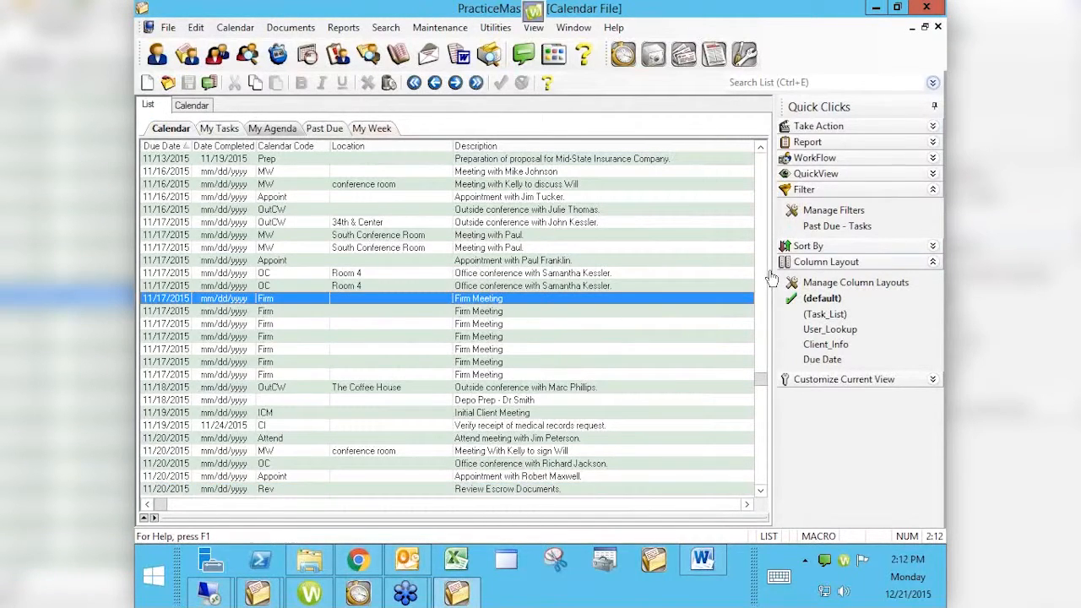
pyautogui.click(836, 226)
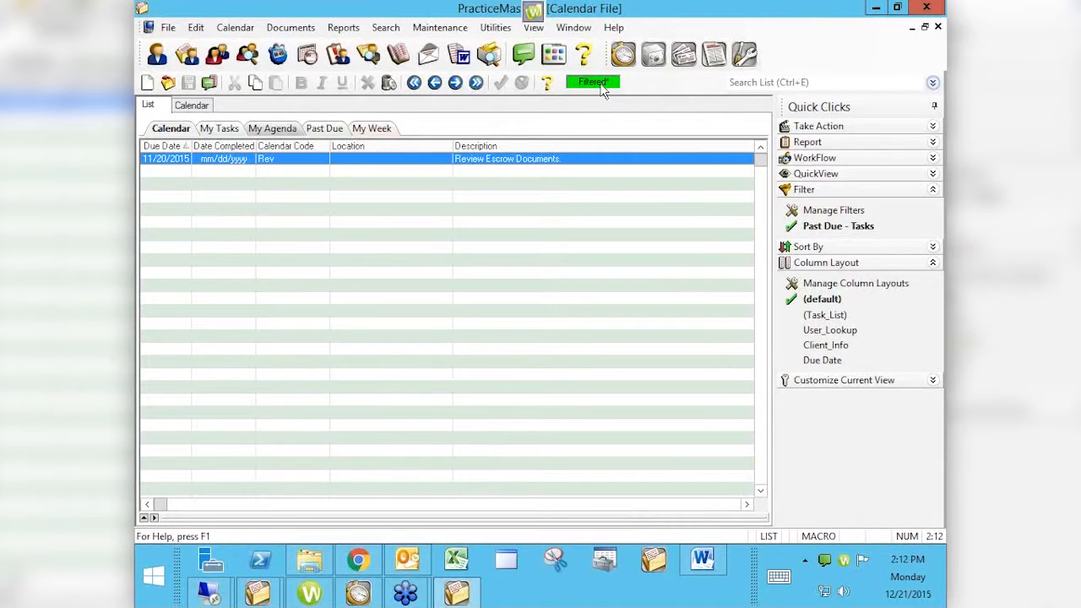
pyautogui.click(781, 226)
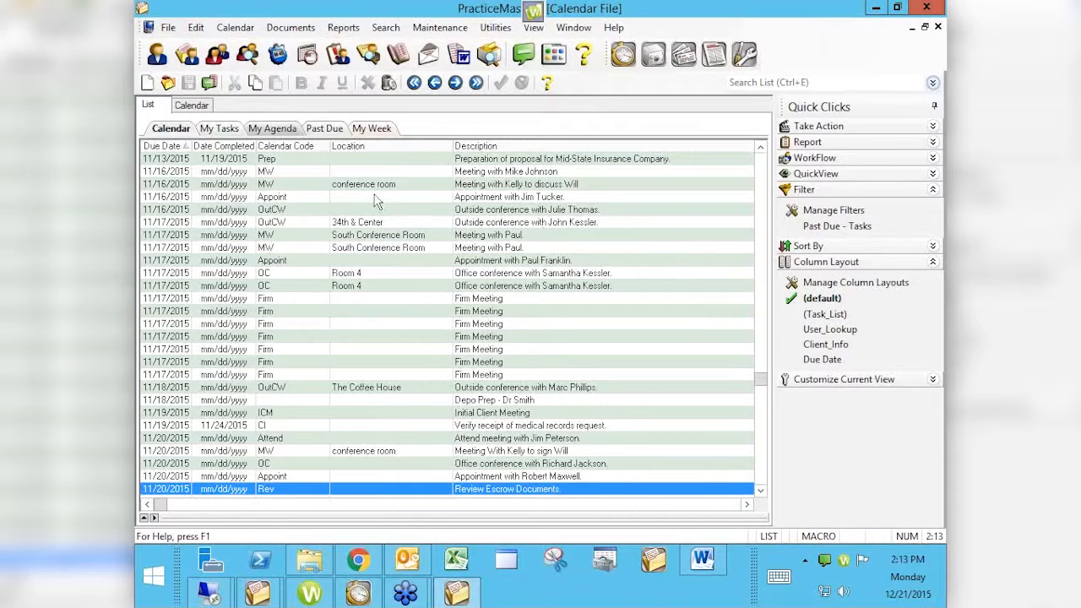
# - Edit the Past Due - Tasks filter to show for all users and save it
pyautogui.click(819, 212)
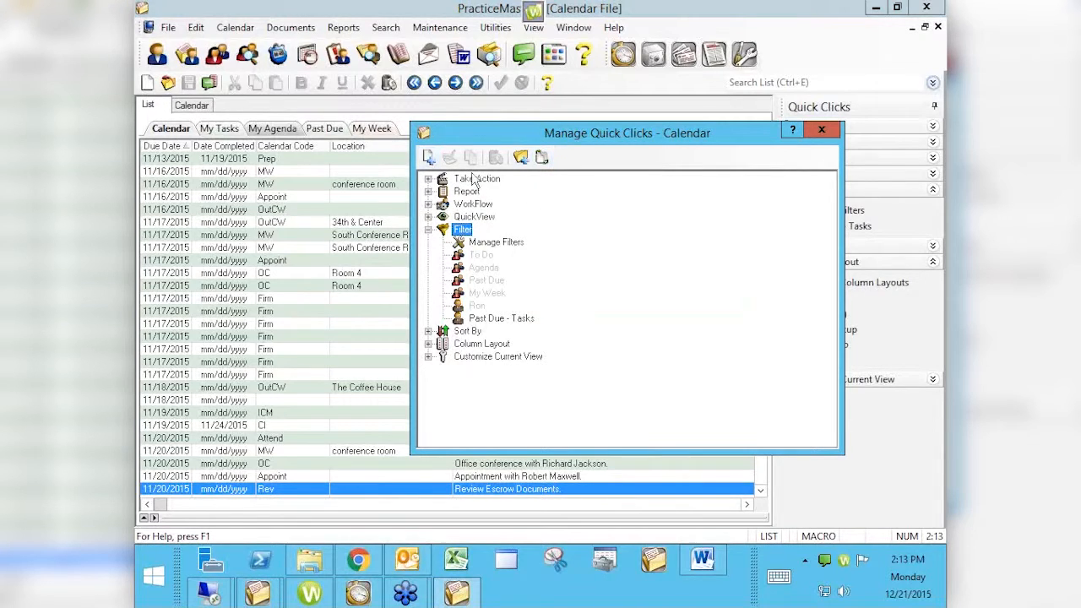
pyautogui.click(498, 318)
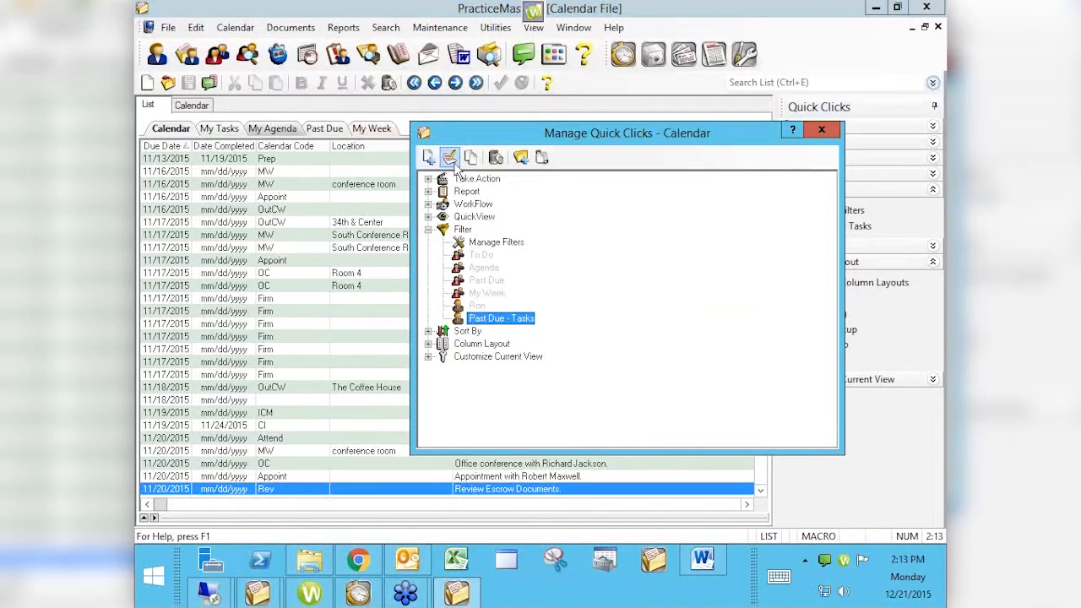
pyautogui.click(450, 159)
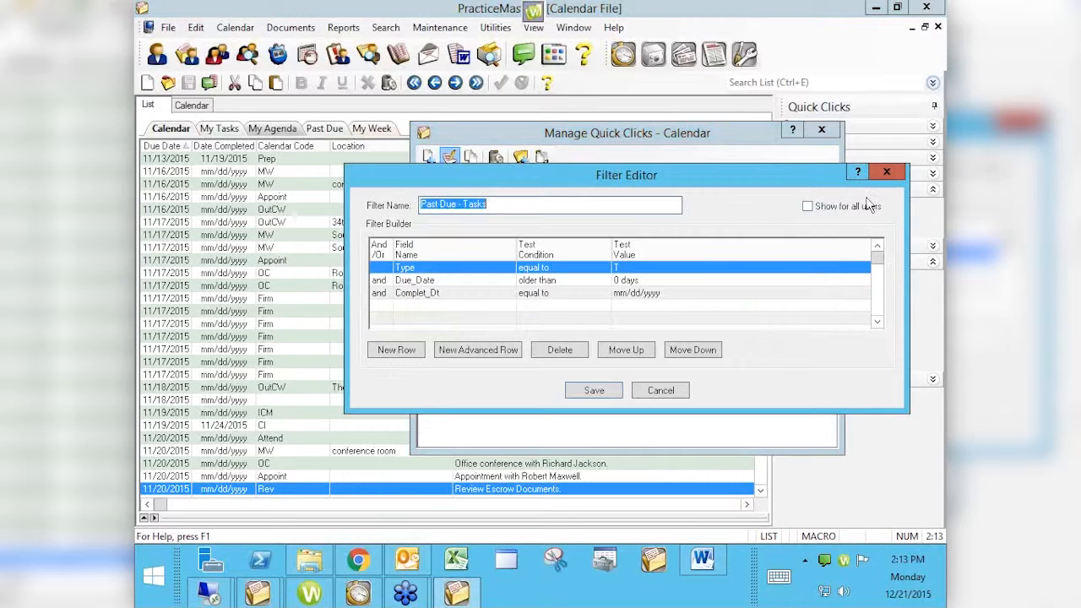
pyautogui.click(808, 207)
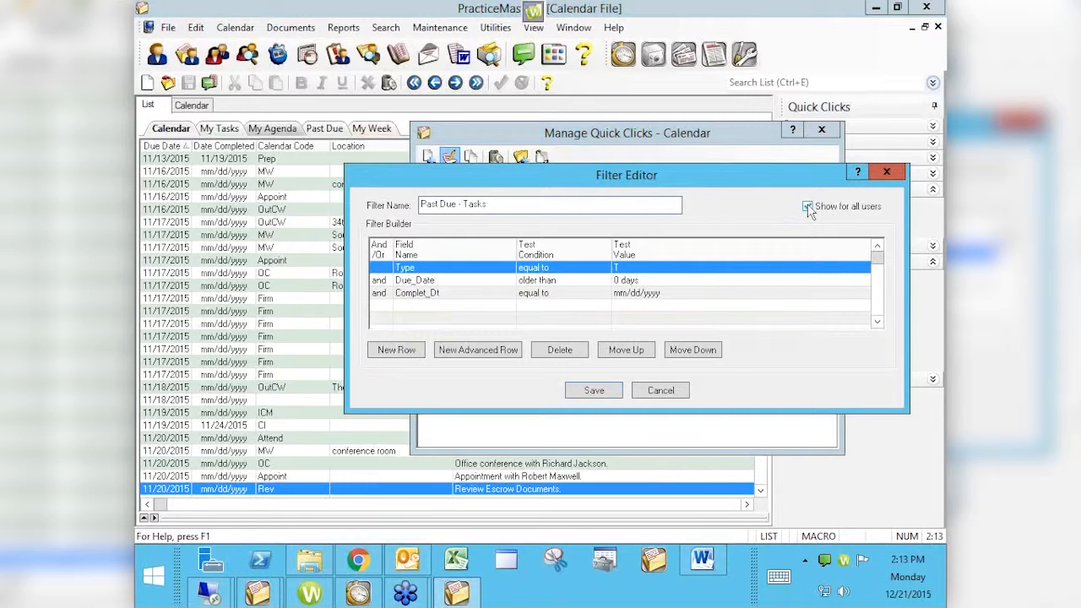
pyautogui.click(807, 207)
pyautogui.click(810, 207)
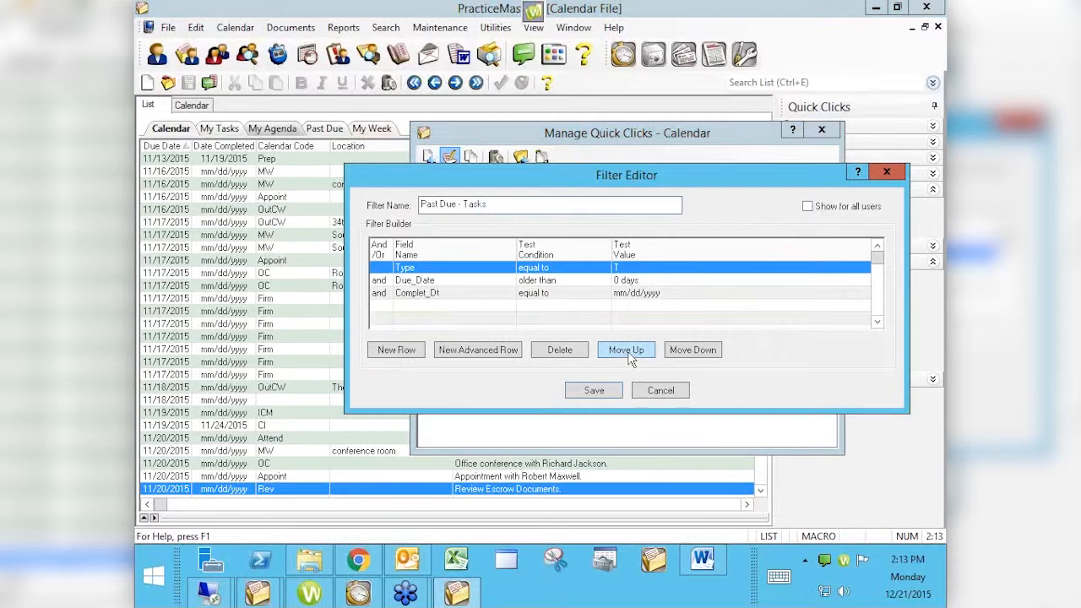
pyautogui.click(808, 207)
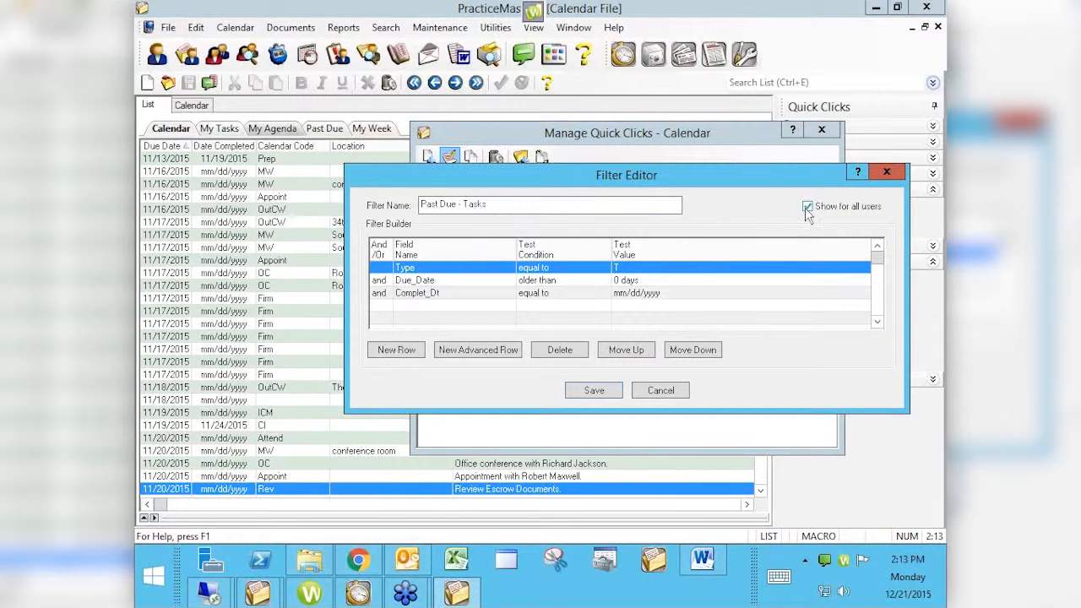
pyautogui.click(596, 392)
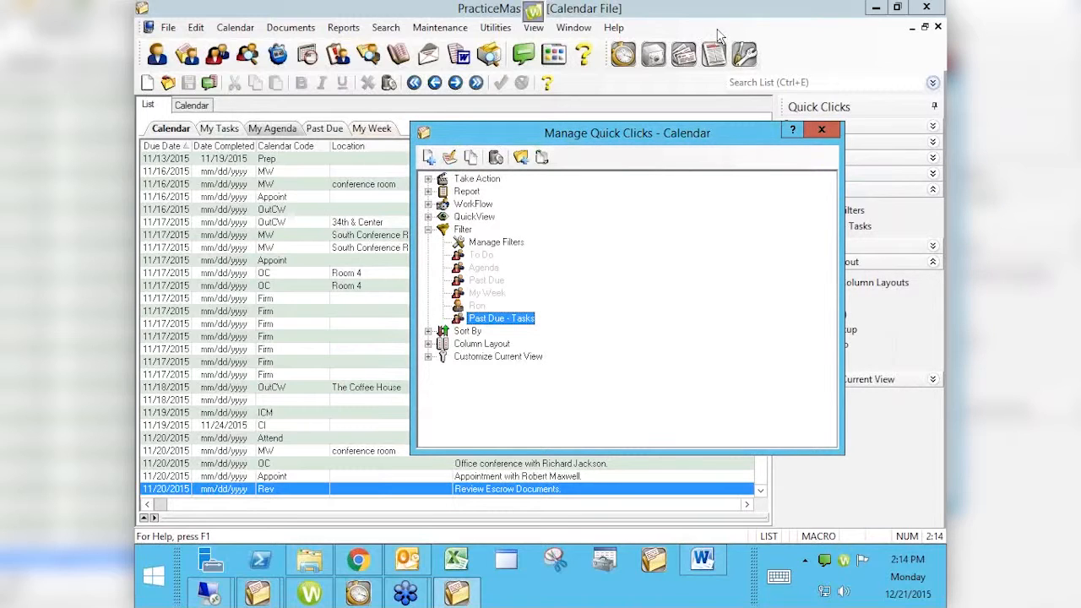
# - Review the Past Due - Tasks filter's field, condition and value options, then cancel without changes
pyautogui.doubleClick(525, 319)
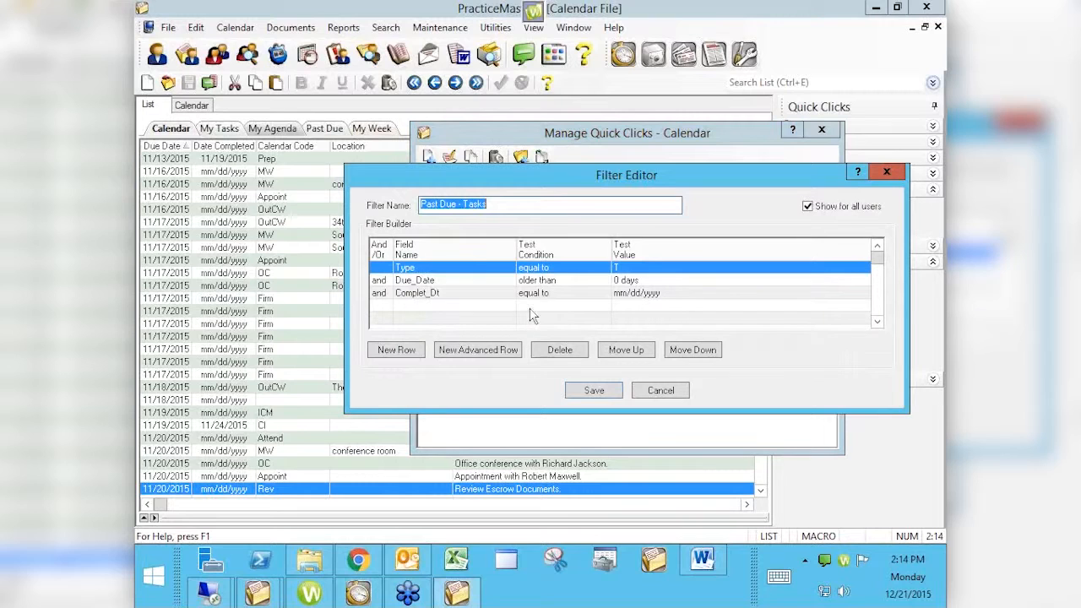
pyautogui.doubleClick(477, 272)
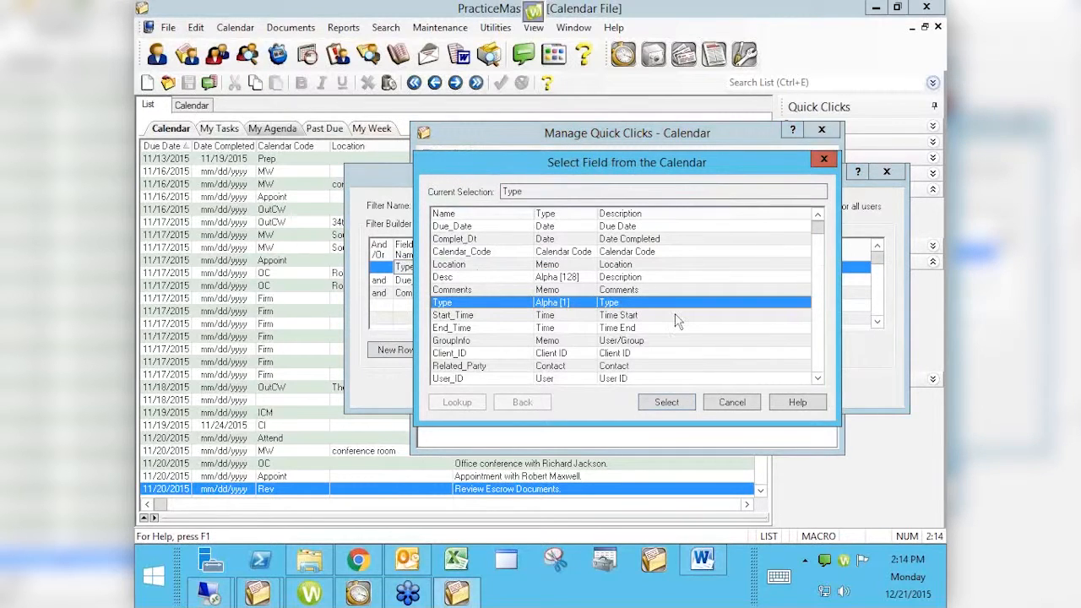
pyautogui.click(731, 403)
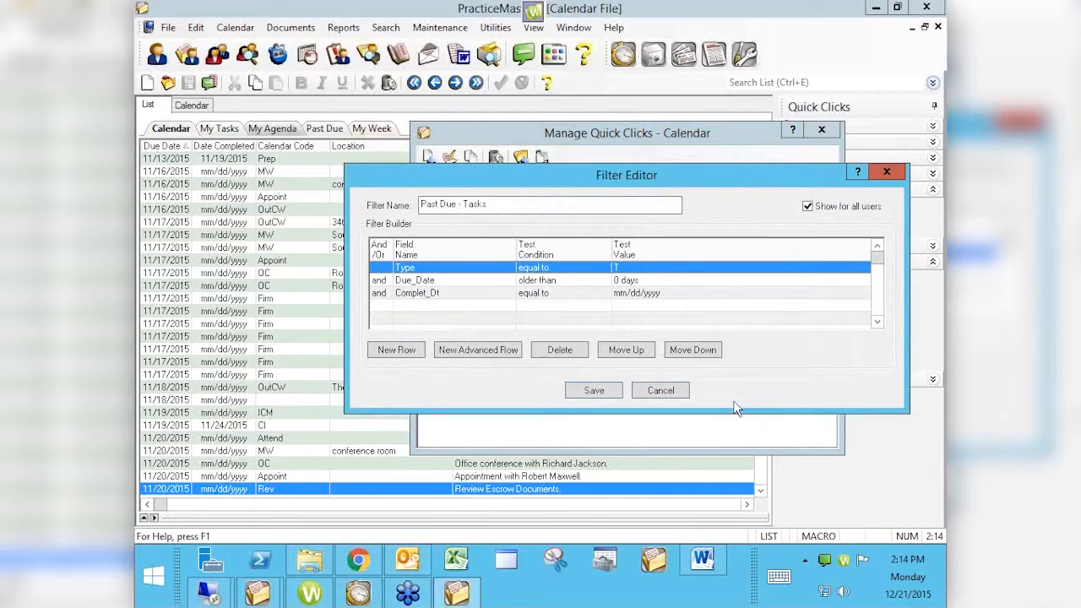
pyautogui.click(555, 267)
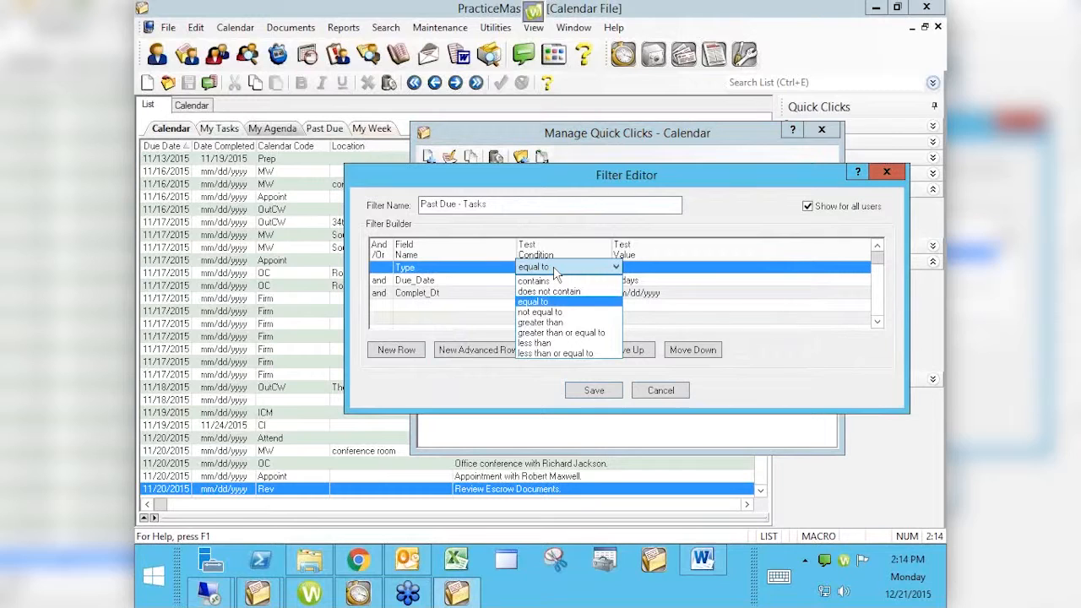
pyautogui.click(655, 270)
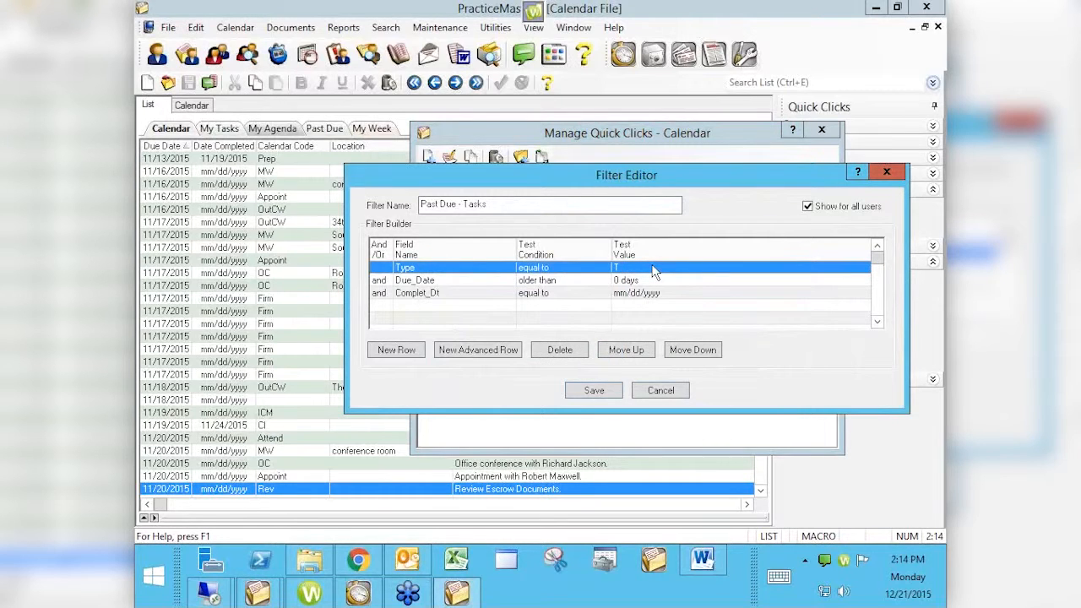
pyautogui.click(655, 269)
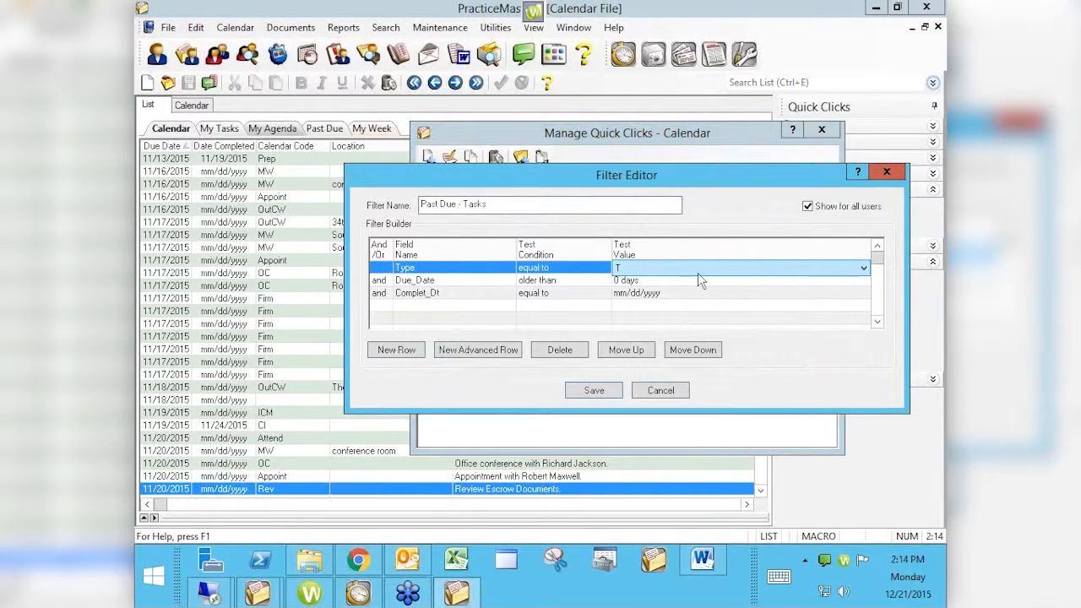
pyautogui.click(864, 269)
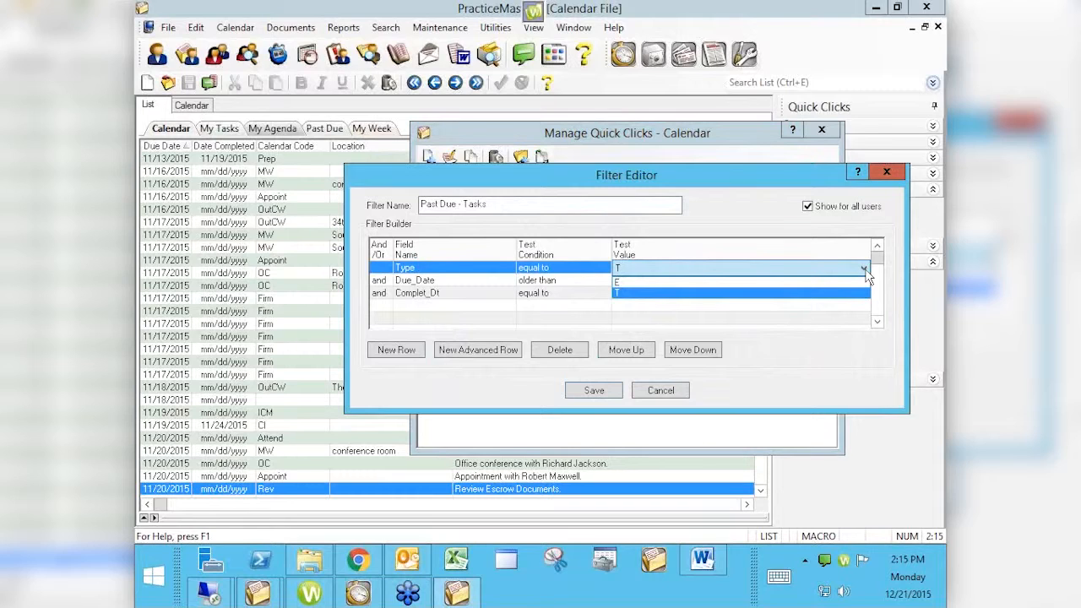
pyautogui.click(865, 270)
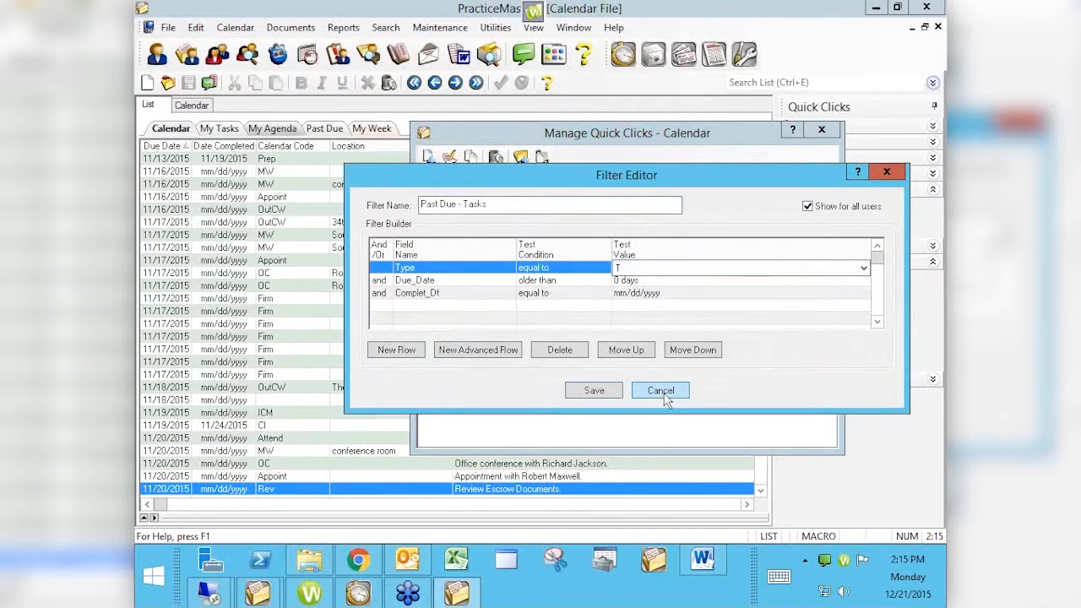
pyautogui.click(661, 391)
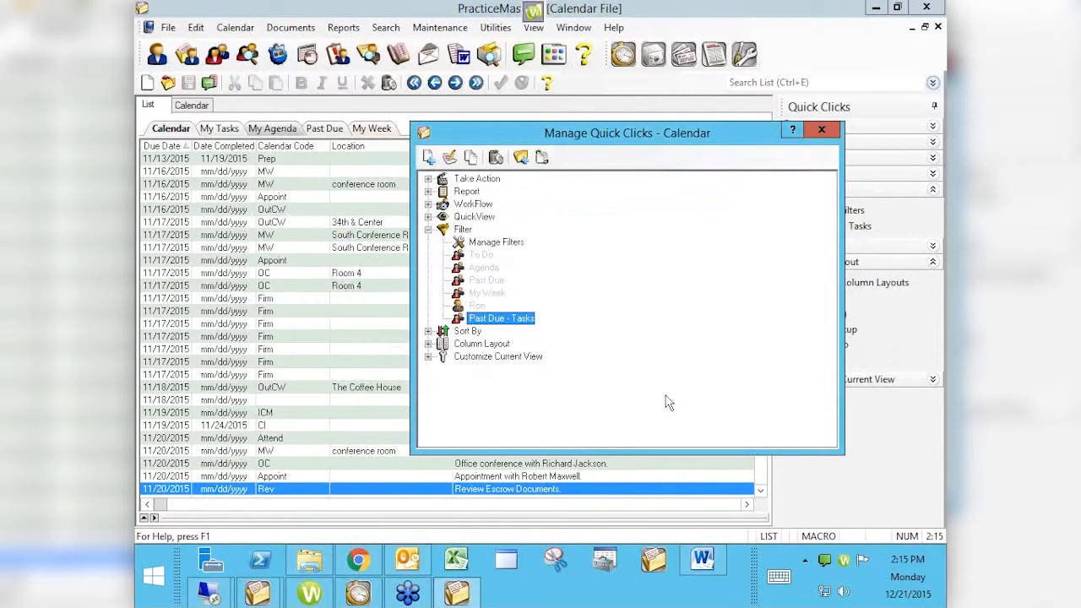
# - Create a new filter named with the user's name followed by - 26th or 13th
pyautogui.click(498, 242)
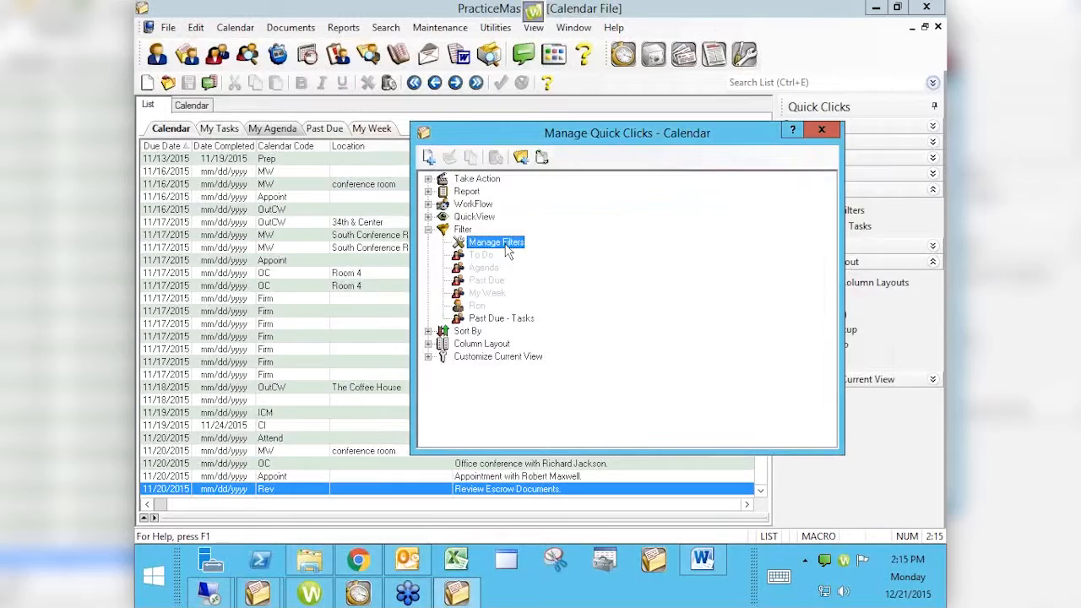
pyautogui.click(428, 158)
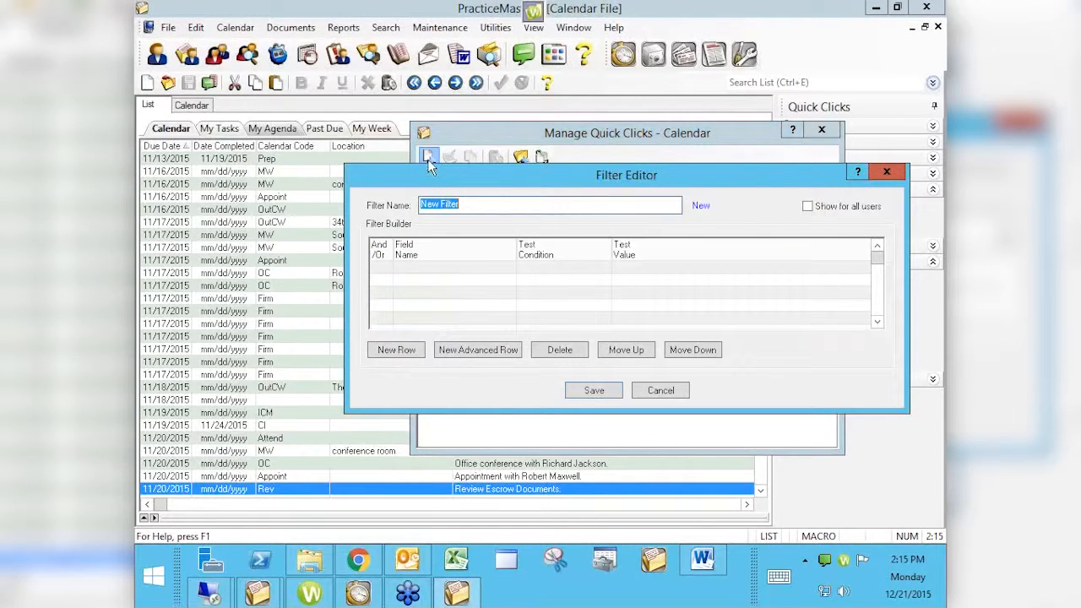
pyautogui.write('Ron -')
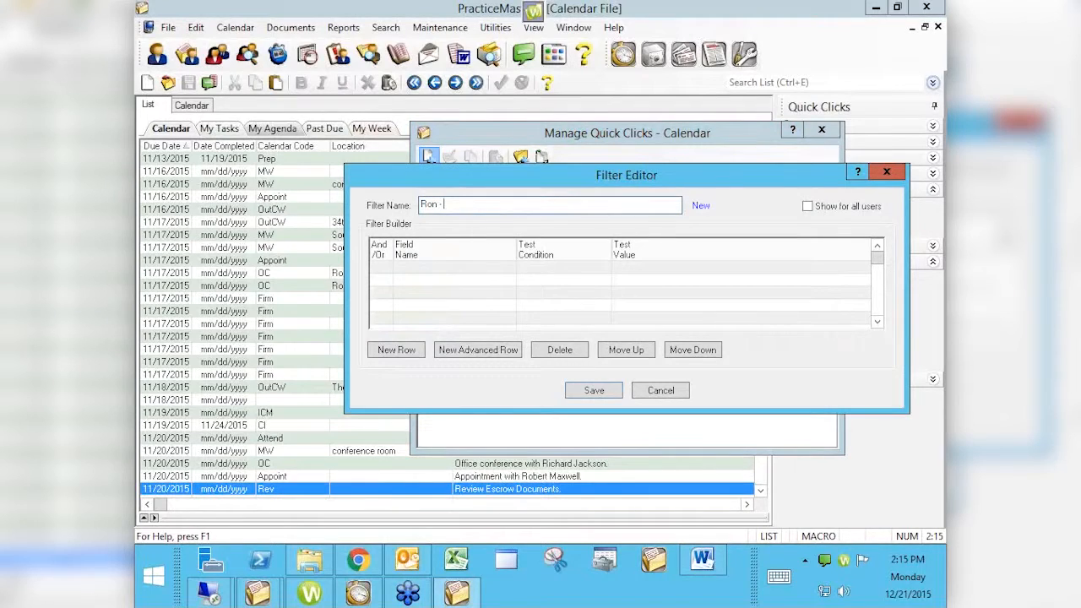
pyautogui.write(' 26th or 13th')
# - Add an advanced row and try typing a Due_Date=DateNum expression, clearing it again
pyautogui.click(486, 351)
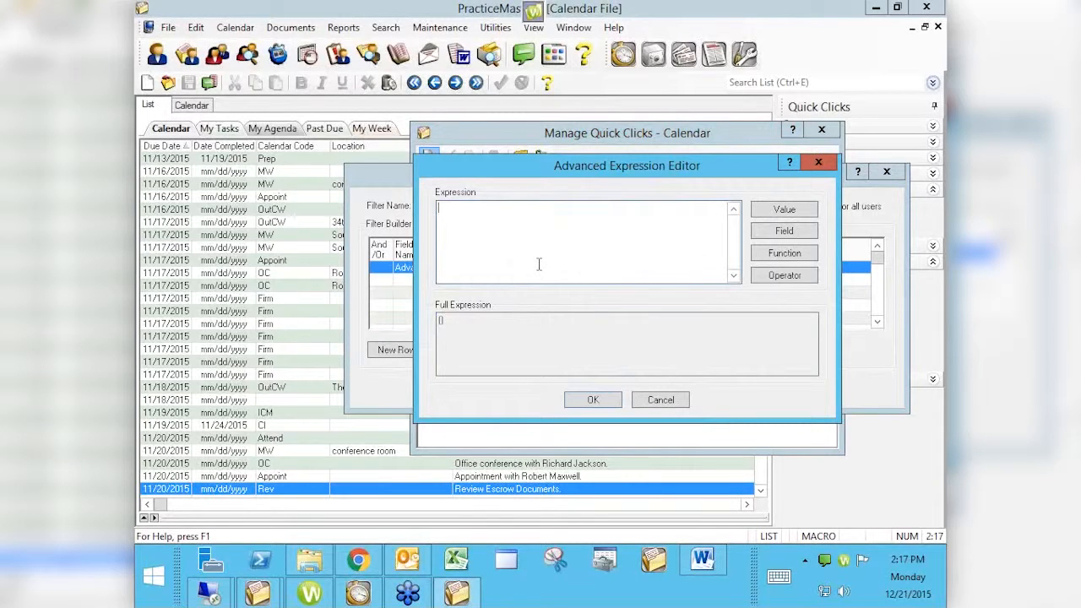
pyautogui.write('(')
pyautogui.write('Dat')
pyautogui.press('BackSpace')
pyautogui.press('BackSpace')
pyautogui.write('ue_Date=DateNum')
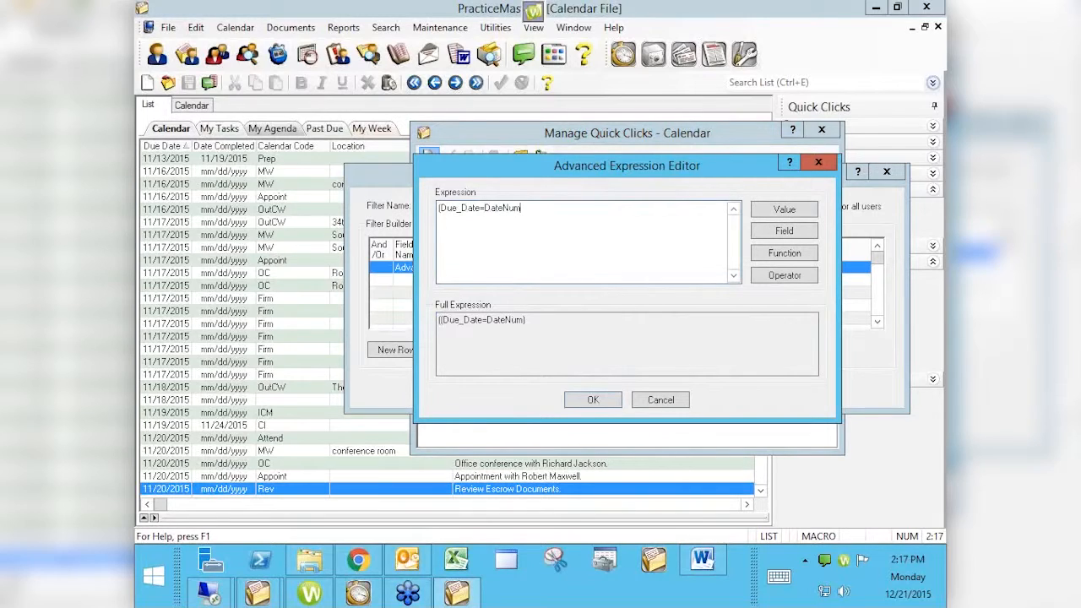
pyautogui.write('("')
pyautogui.press('BackSpace')
pyautogui.press('BackSpace')
pyautogui.press('BackSpace')
pyautogui.press('BackSpace')
pyautogui.press('BackSpace')
pyautogui.press('BackSpace')
pyautogui.press('BackSpace')
pyautogui.press('BackSpace')
pyautogui.press('BackSpace')
pyautogui.press('BackSpace')
pyautogui.press('BackSpace')
pyautogui.press('BackSpace')
pyautogui.press('BackSpace')
pyautogui.press('BackSpace')
pyautogui.press('BackSpace')
pyautogui.press('BackSpace')
pyautogui.press('BackSpace')
pyautogui.press('BackSpace')
pyautogui.press('BackSpace')
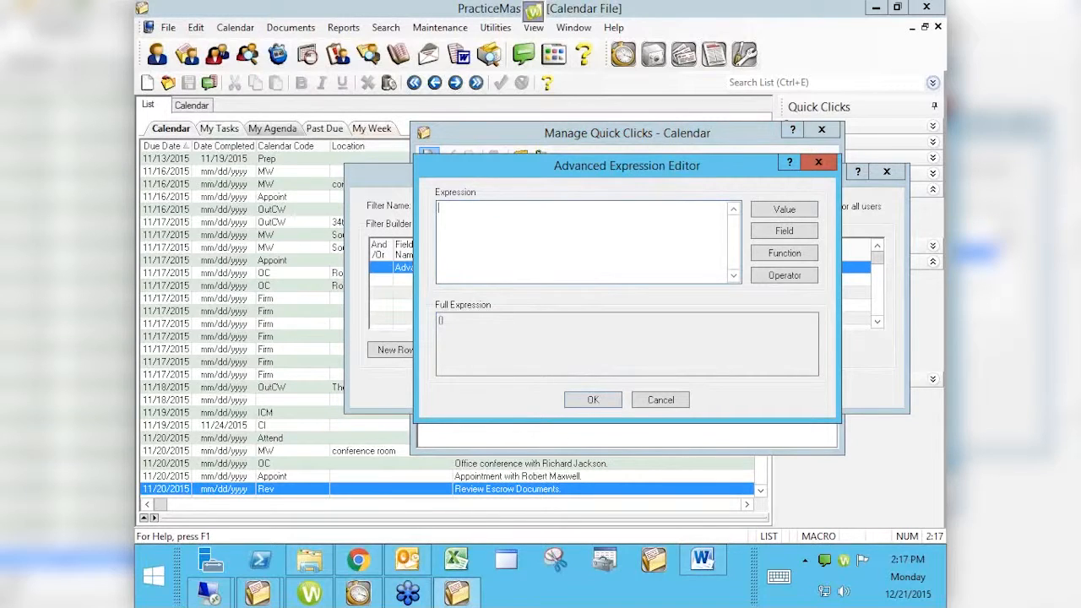
# - Insert the Due_Date field and complete the expression as Due_Date="11/26/2015"
pyautogui.click(787, 240)
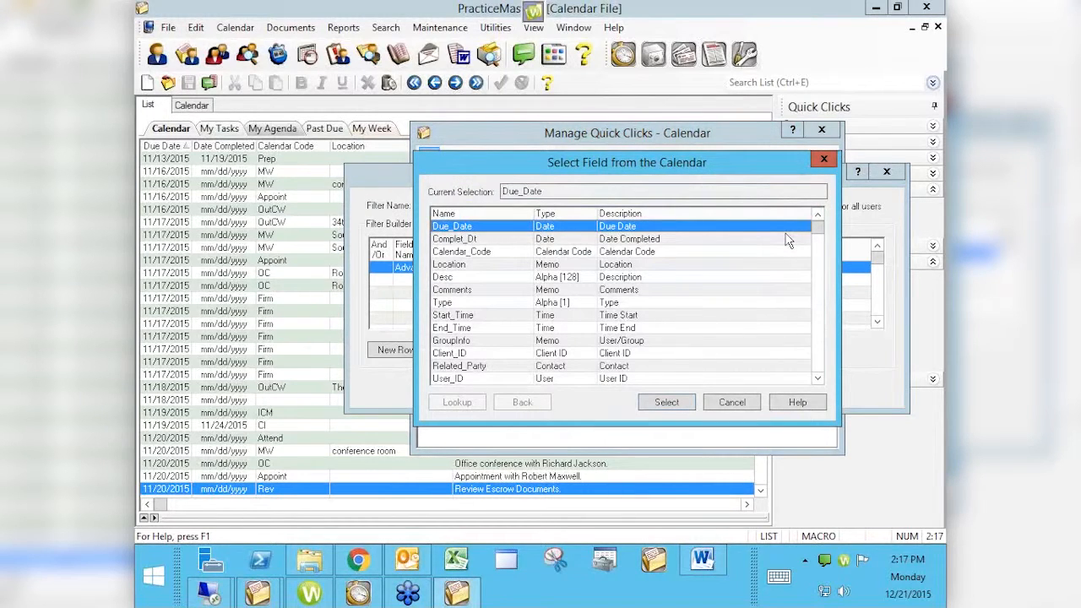
pyautogui.click(667, 402)
pyautogui.write('=')
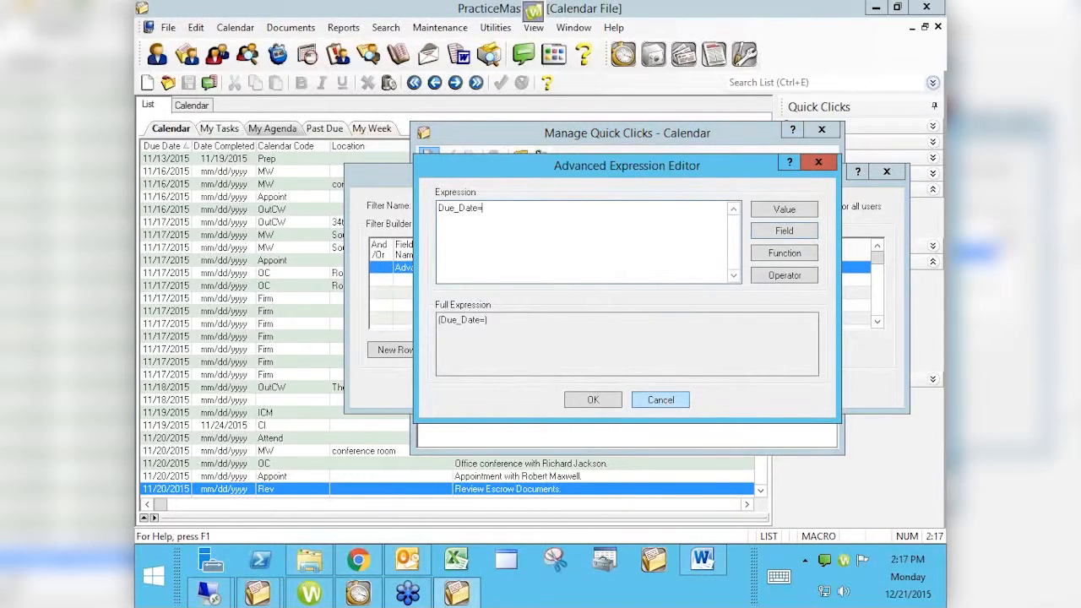
pyautogui.write('"11/26/2015"')
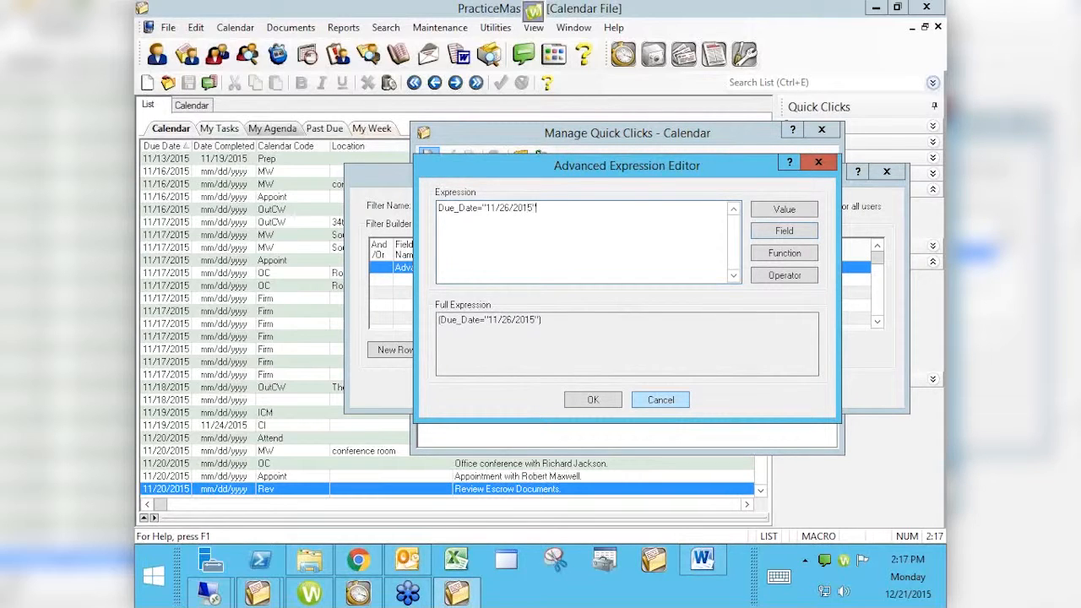
# - Try to wrap the date value in a datenum function within the expression
pyautogui.click(484, 208)
pyautogui.write('datenum(')
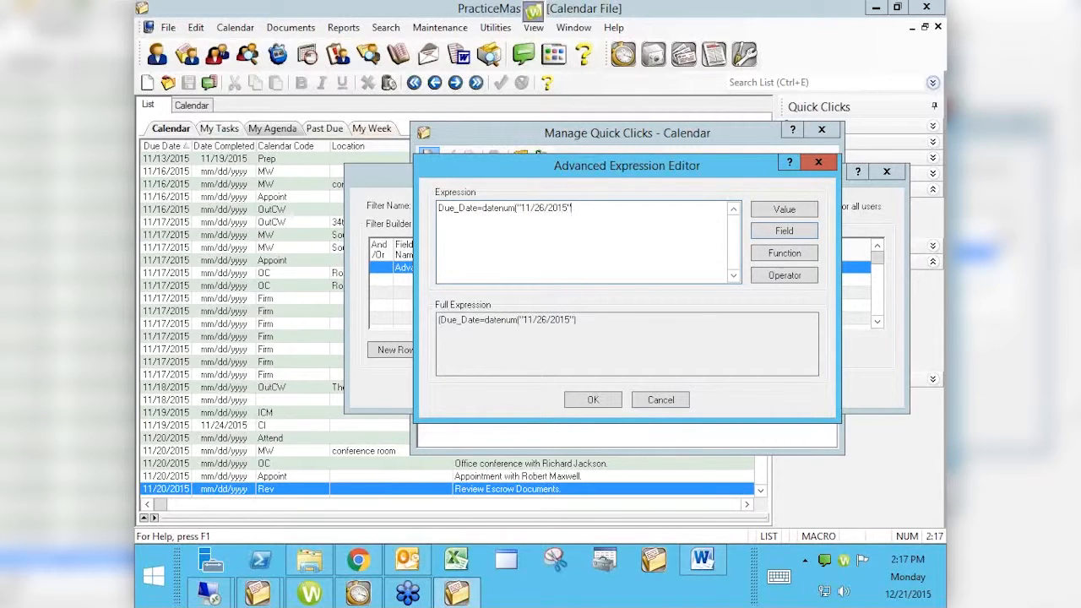
pyautogui.click(572, 208)
pyautogui.write(')')
pyautogui.press('Left')
pyautogui.press('Left')
pyautogui.press('Left')
pyautogui.press('BackSpace')
pyautogui.press('BackSpace')
pyautogui.press('BackSpace')
pyautogui.press('BackSpace')
pyautogui.press('BackSpace')
pyautogui.press('BackSpace')
pyautogui.press('BackSpace')
pyautogui.press('BackSpace')
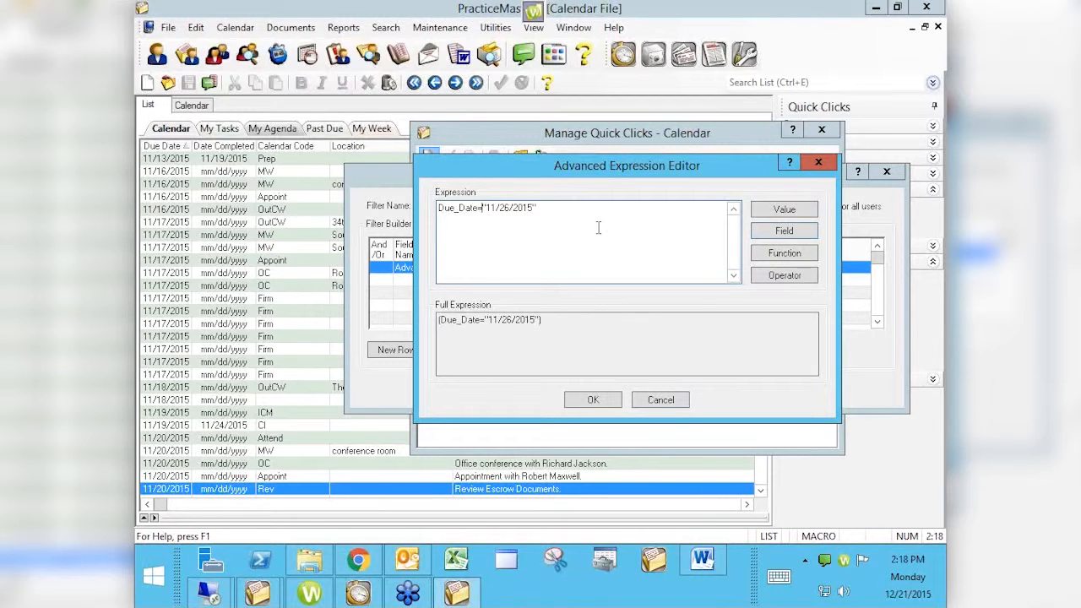
# - Wrap the date value in the DATENUM date function, giving Due_Date= DATENUM("11/26/2015"), then save the filter and close the manager
pyautogui.click(776, 253)
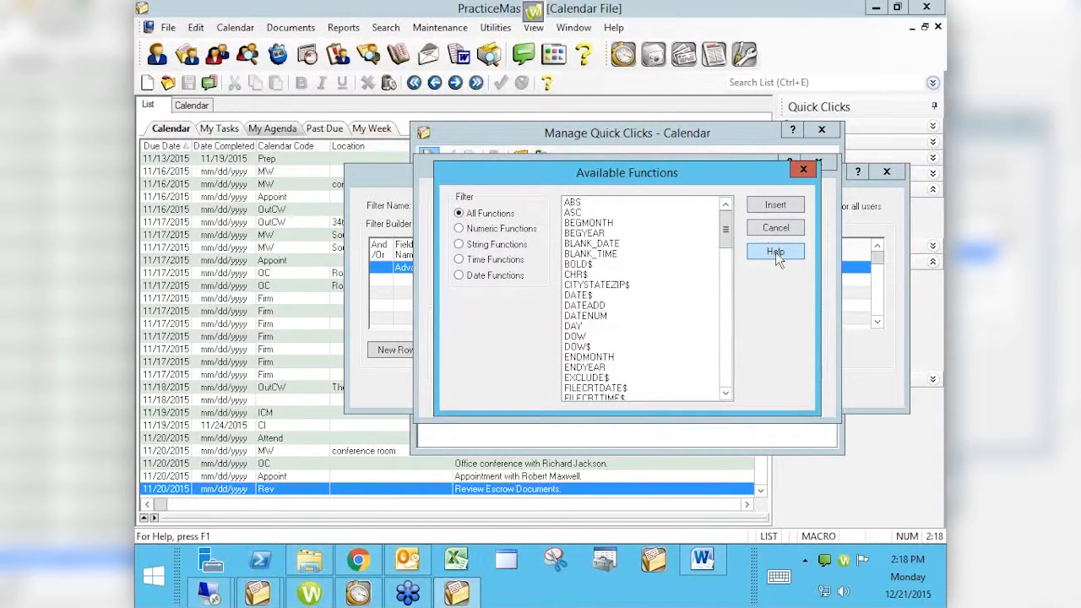
pyautogui.click(475, 278)
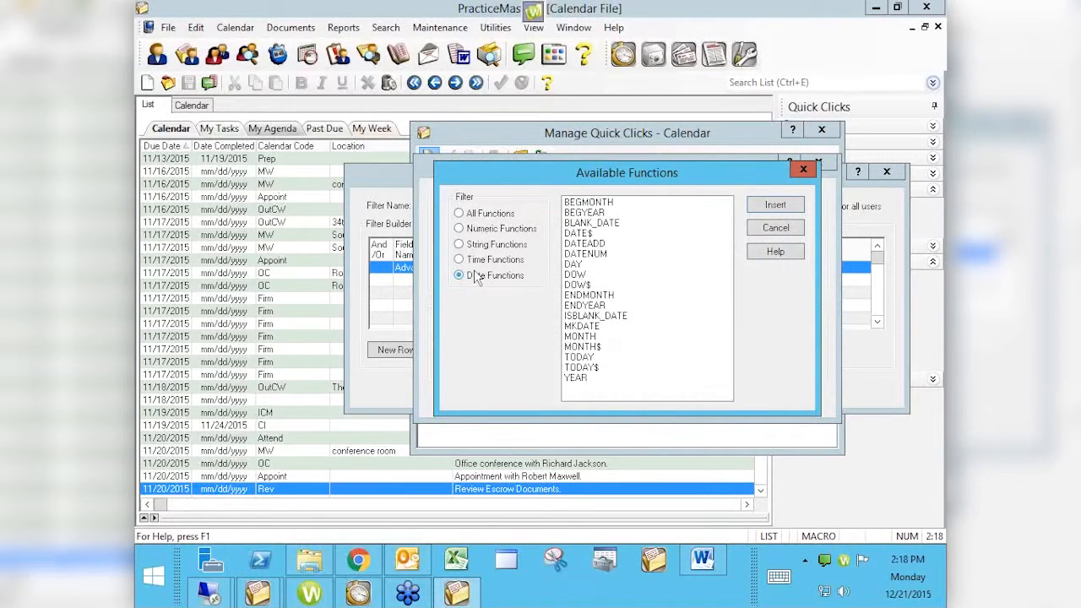
pyautogui.doubleClick(600, 254)
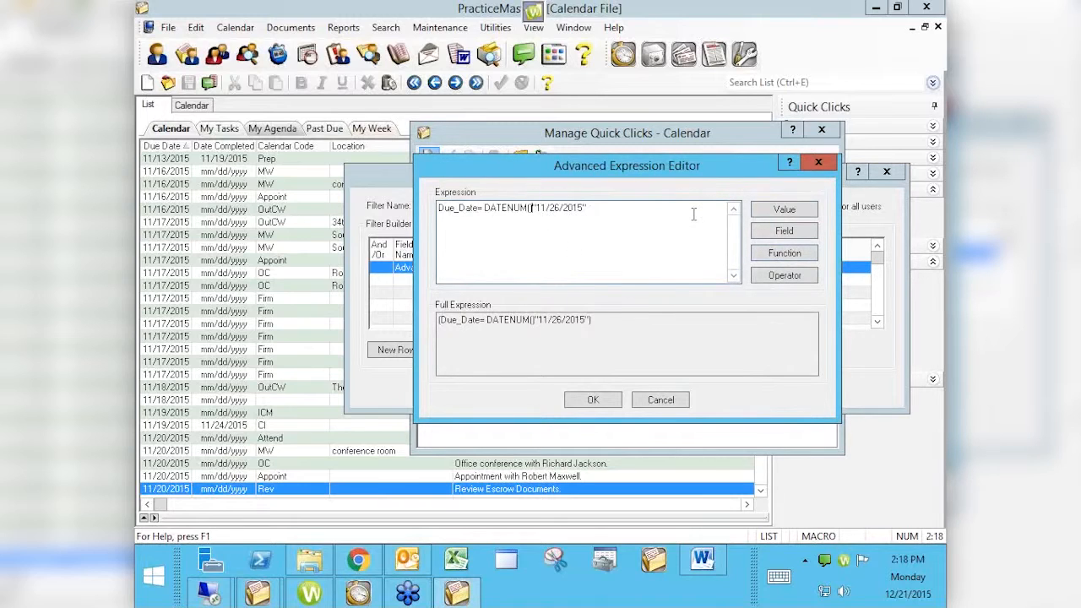
pyautogui.press('BackSpace')
pyautogui.press('Right')
pyautogui.press('Right')
pyautogui.press('Right')
pyautogui.press('Right')
pyautogui.press('Right')
pyautogui.press('Right')
pyautogui.press('Right')
pyautogui.press('Right')
pyautogui.press('Right')
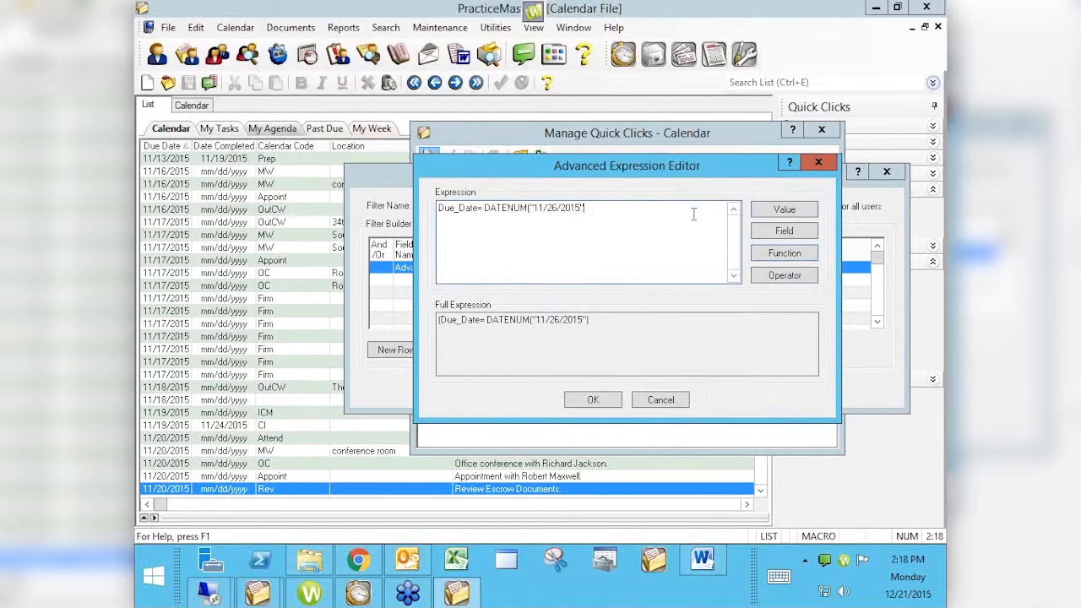
pyautogui.write(')')
pyautogui.click(593, 402)
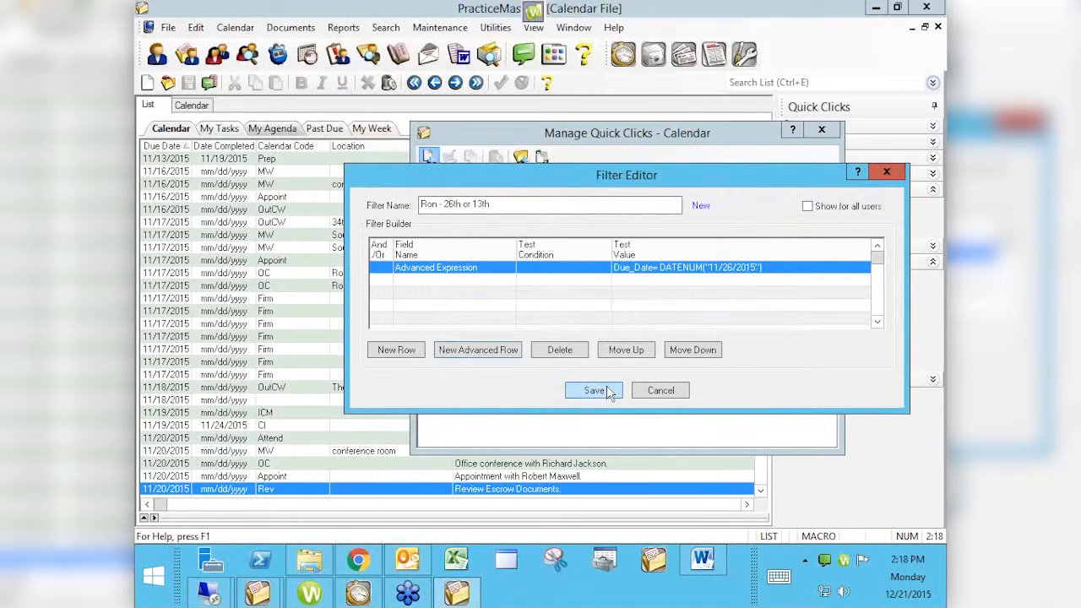
pyautogui.click(595, 390)
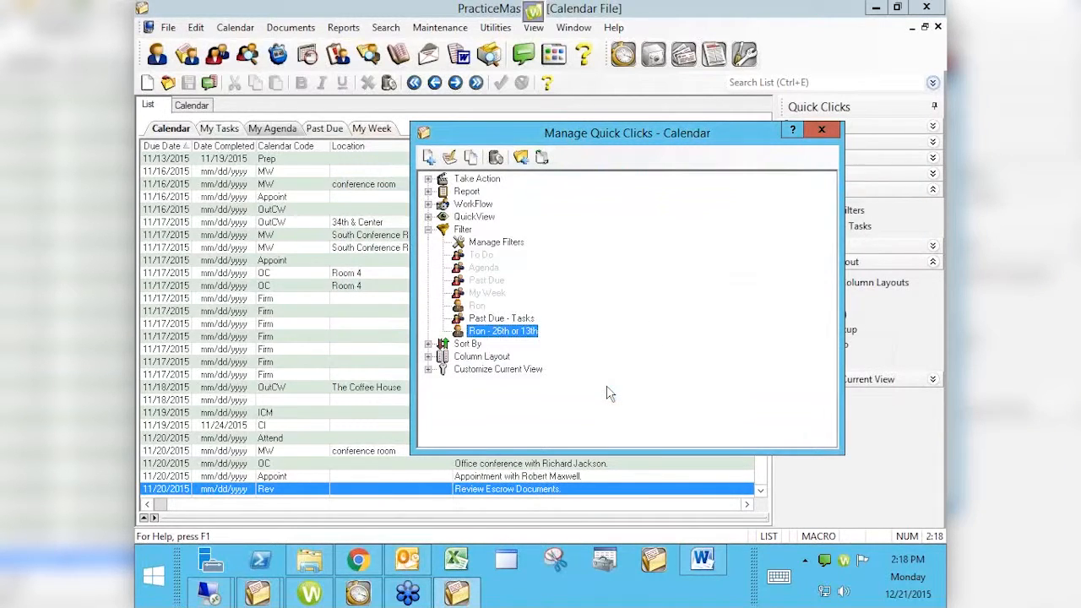
pyautogui.click(813, 132)
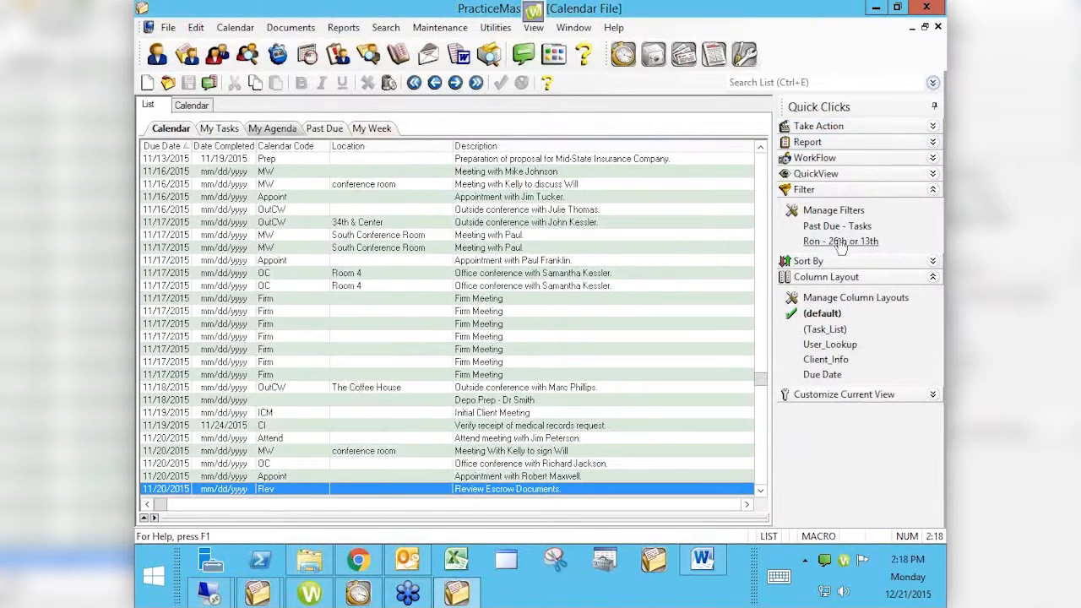
# - Apply the new 26th-or-13th filter to the calendar list
pyautogui.click(836, 243)
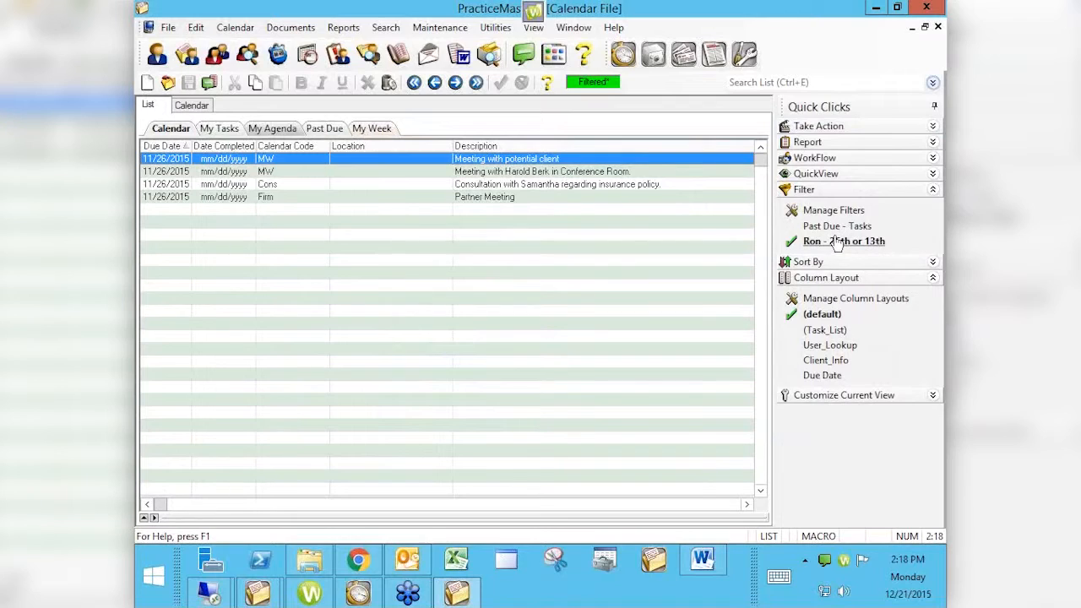
pyautogui.click(675, 179)
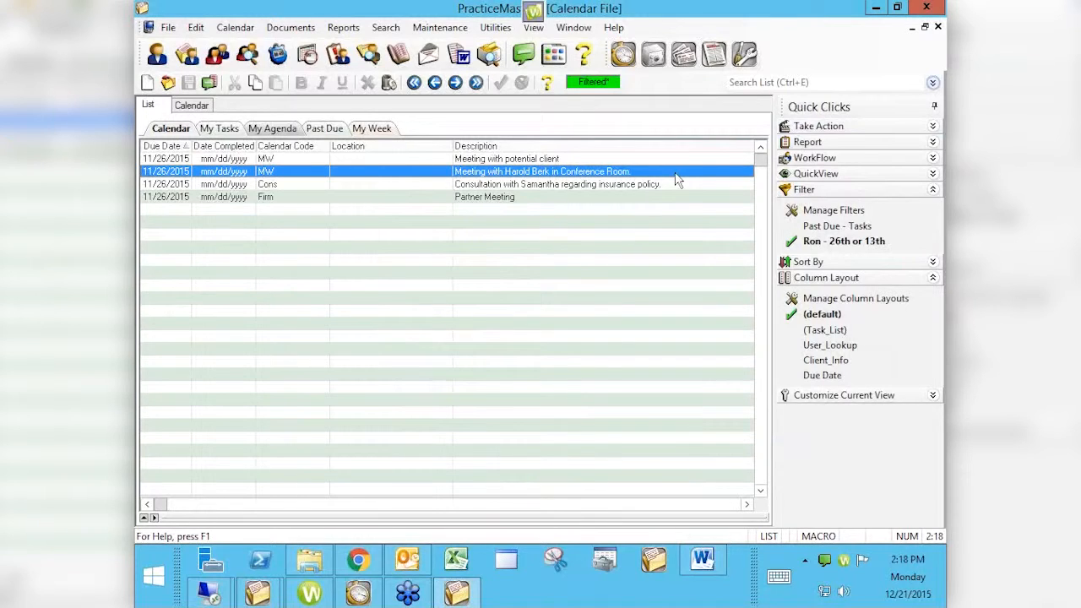
# - Reopen the 26th-or-13th filter for editing and try adding a new advanced row
pyautogui.click(816, 214)
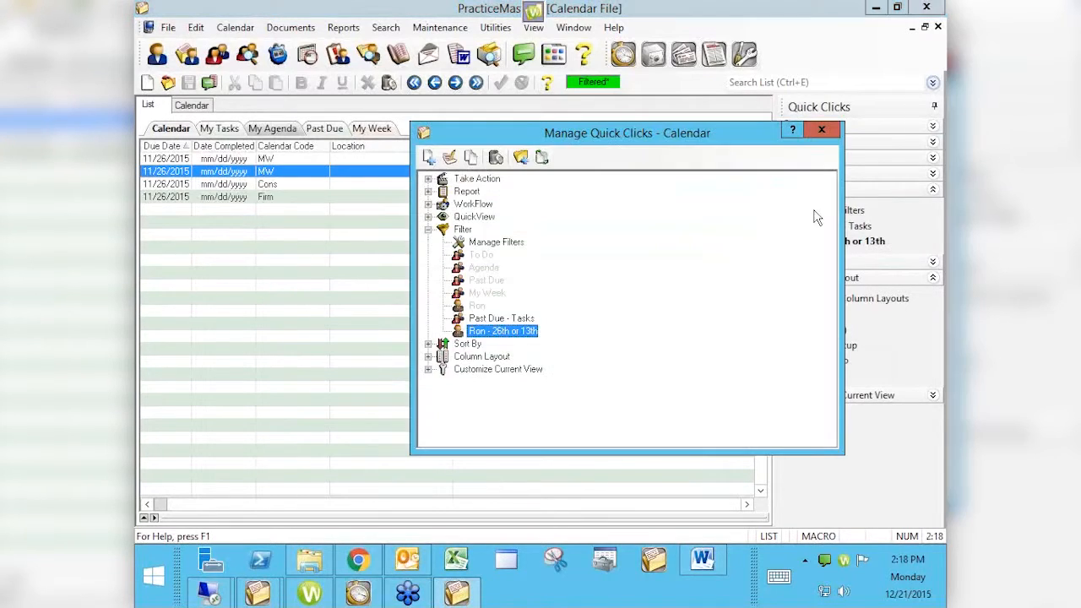
pyautogui.doubleClick(505, 332)
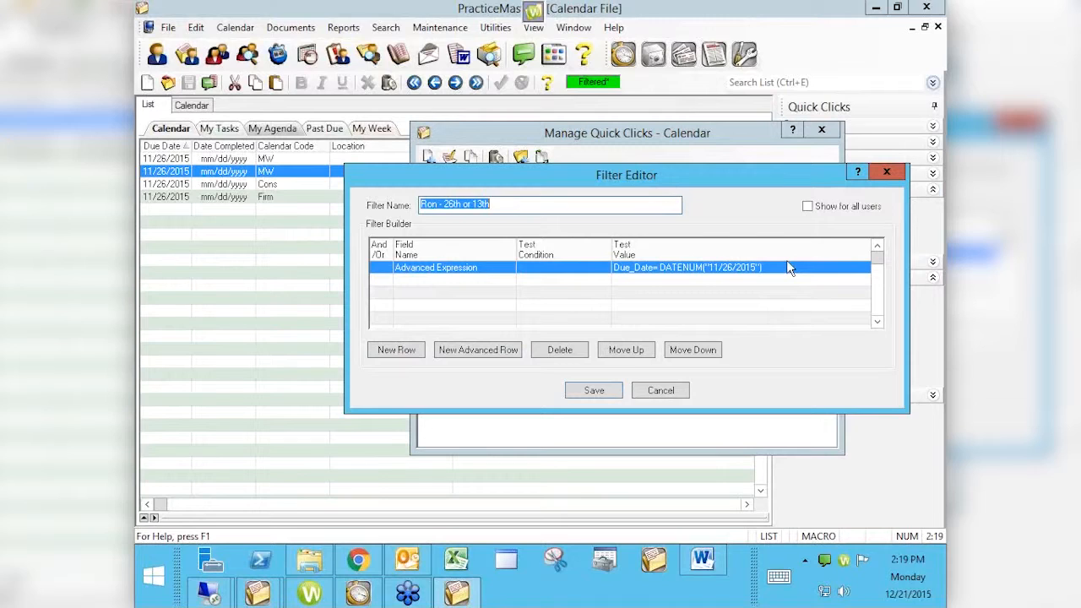
pyautogui.click(480, 353)
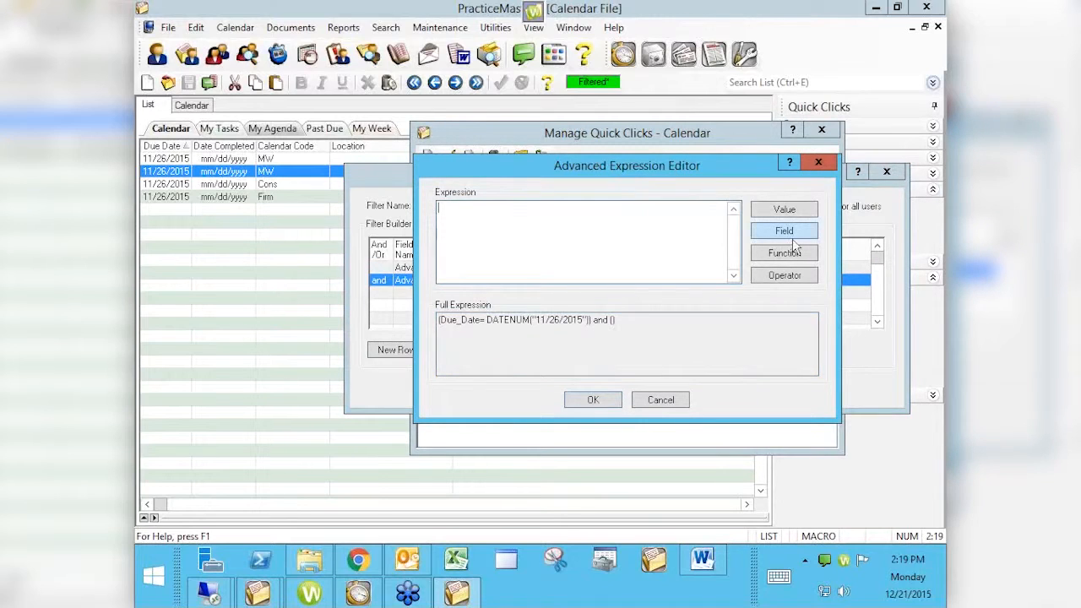
pyautogui.click(658, 399)
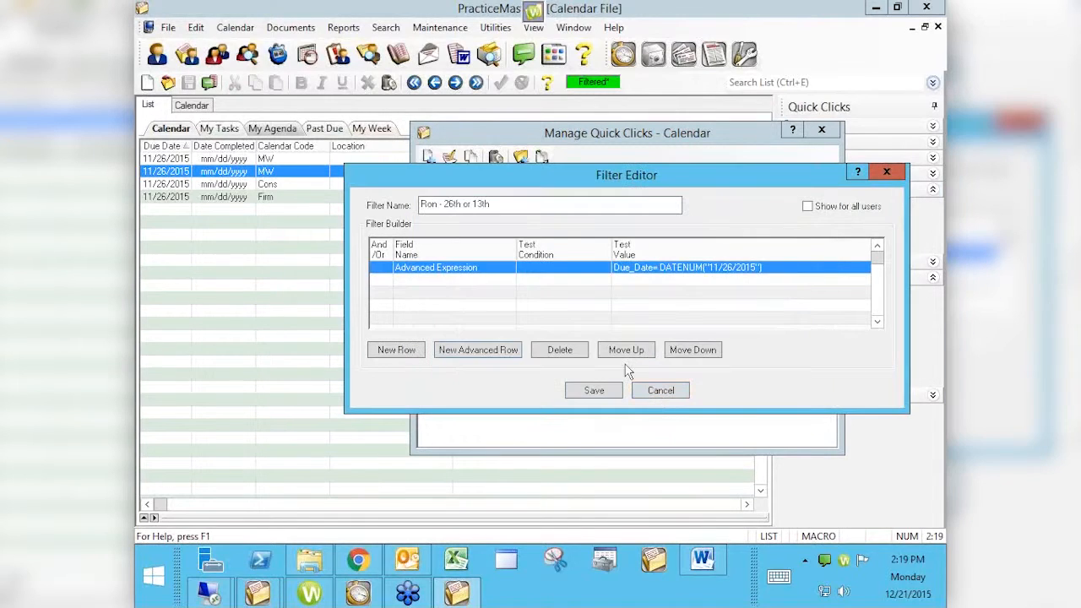
# - Extend the advanced expression with OR Due_Date=DATENUM("11/13/2015")
pyautogui.doubleClick(660, 269)
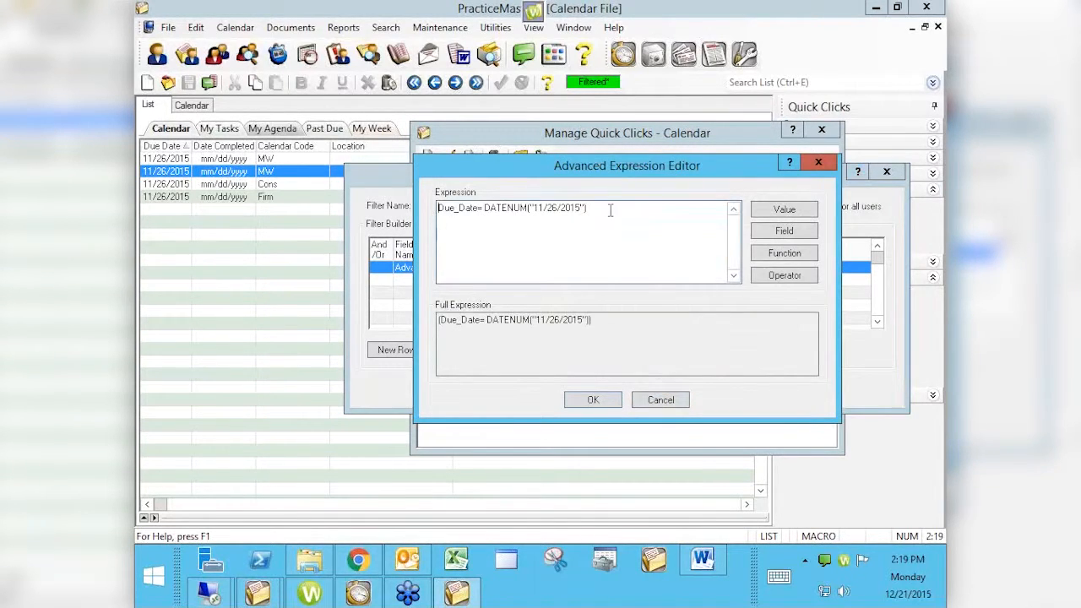
pyautogui.write('OR ')
pyautogui.write('Due_')
pyautogui.write('Date=')
pyautogui.write('DATENUM')
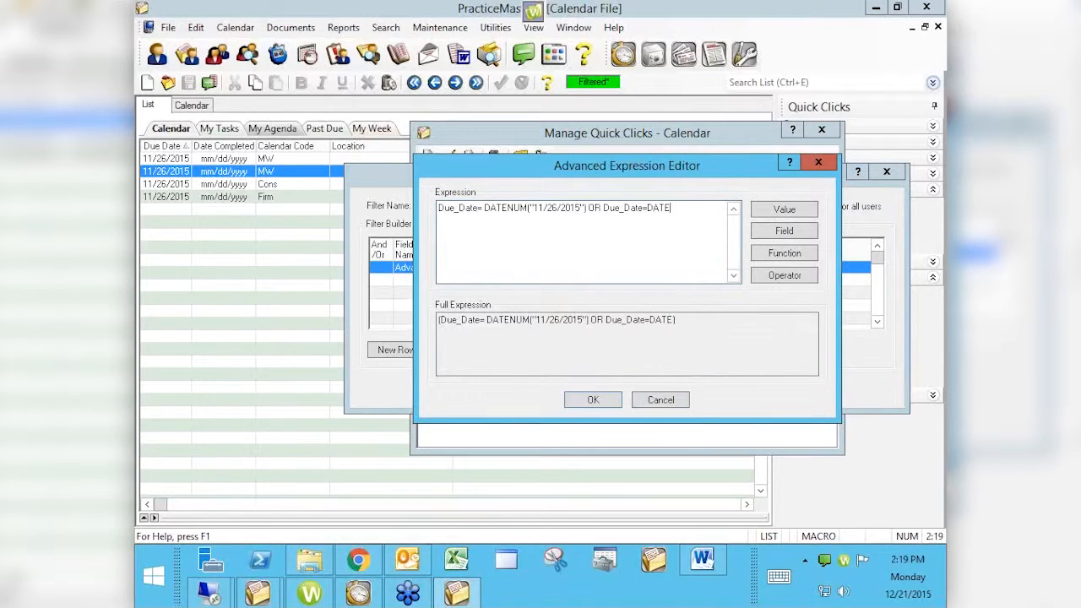
pyautogui.write('("11/13/2015")')
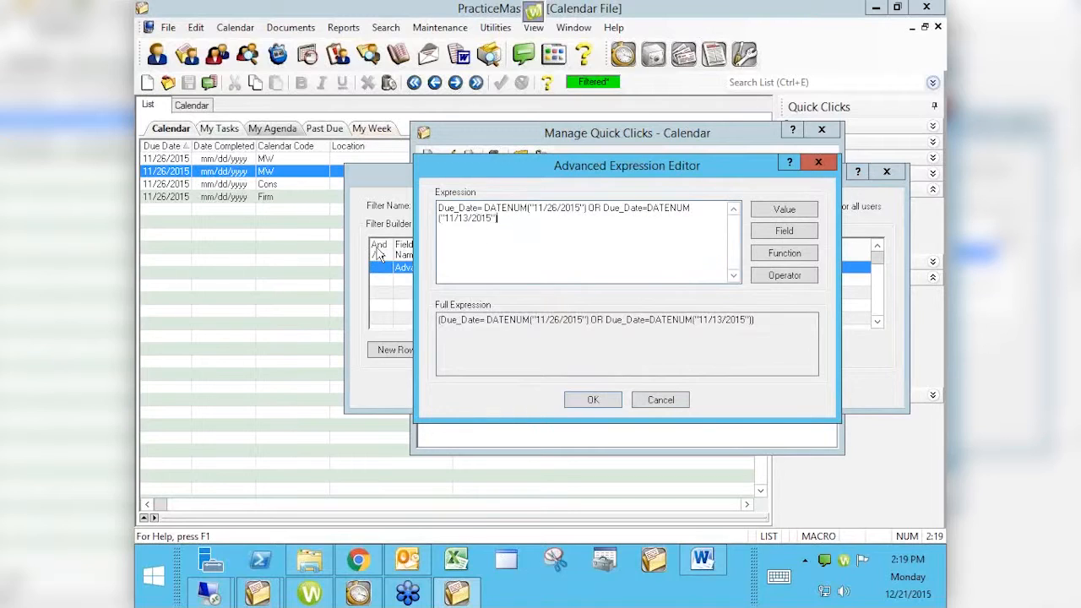
# - Append an AND condition setting the inserted User_ID field equal to the user's ID in quotes
pyautogui.write('AND')
pyautogui.click(784, 233)
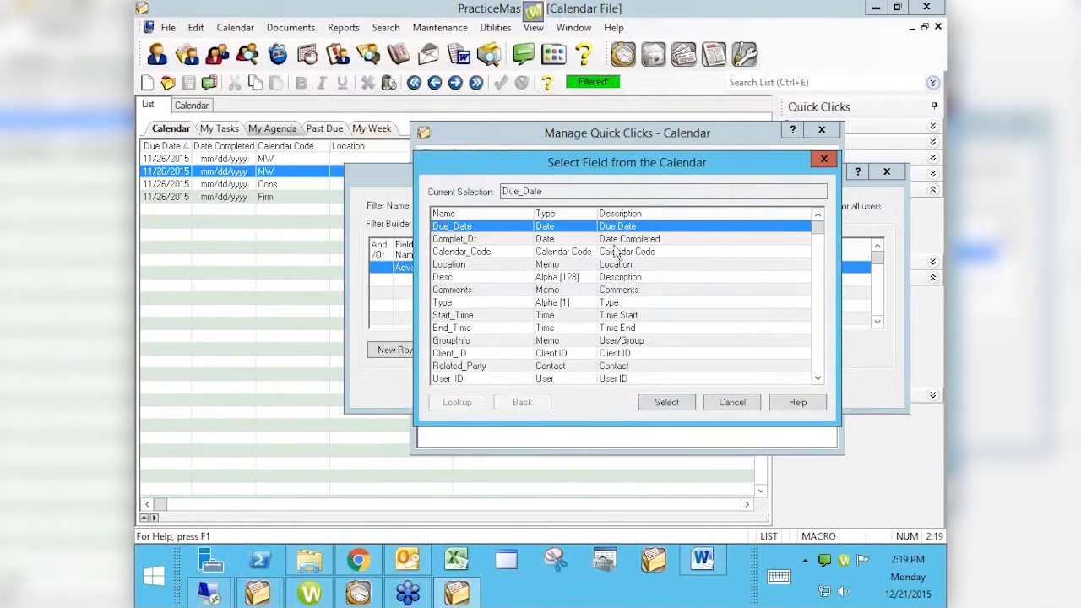
pyautogui.click(542, 378)
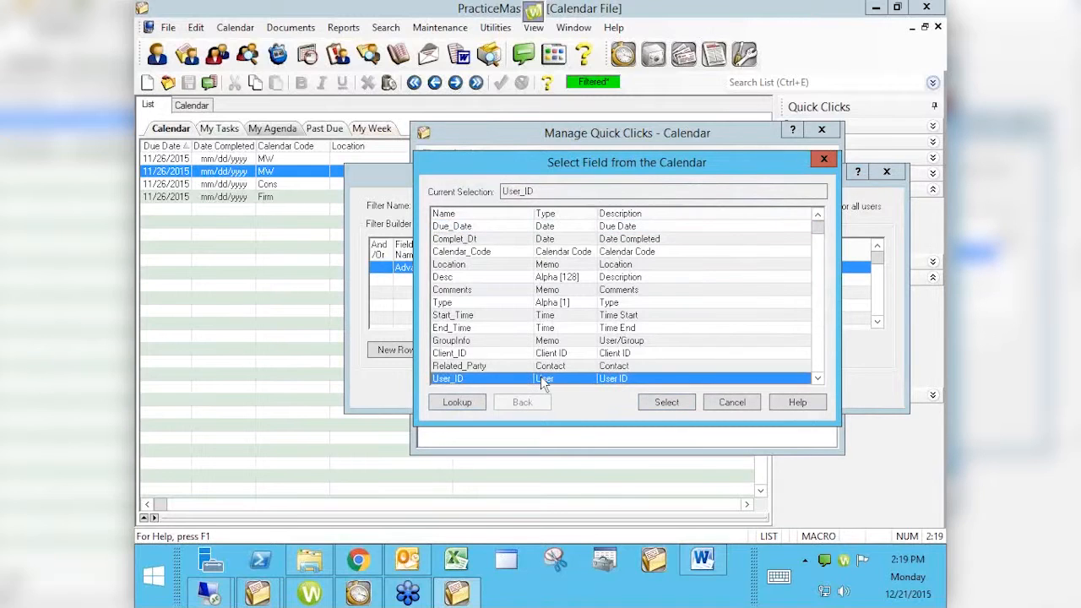
pyautogui.click(665, 402)
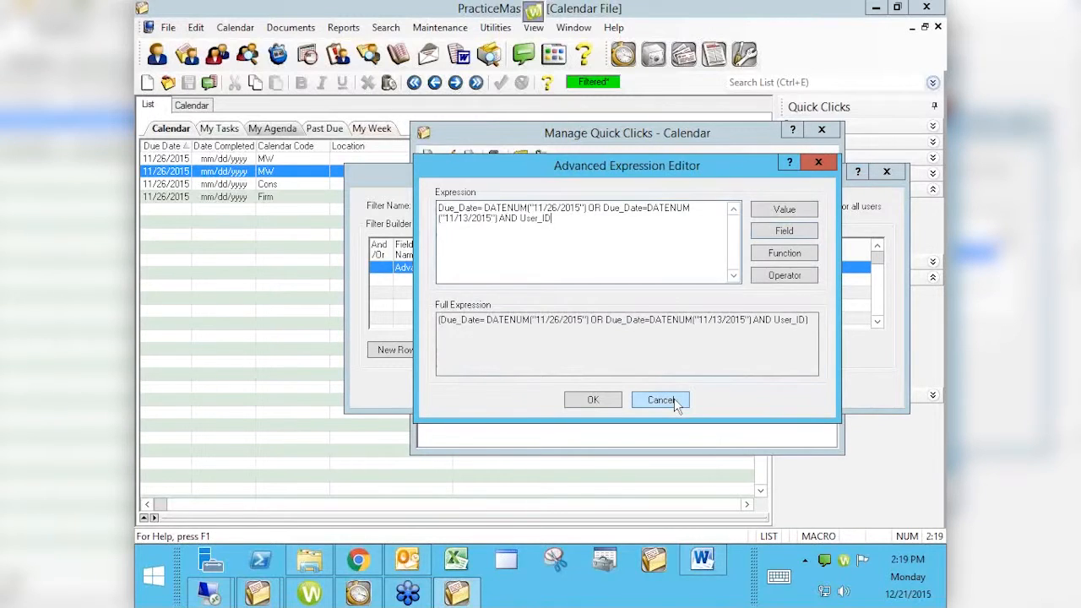
pyautogui.write('="RON"')
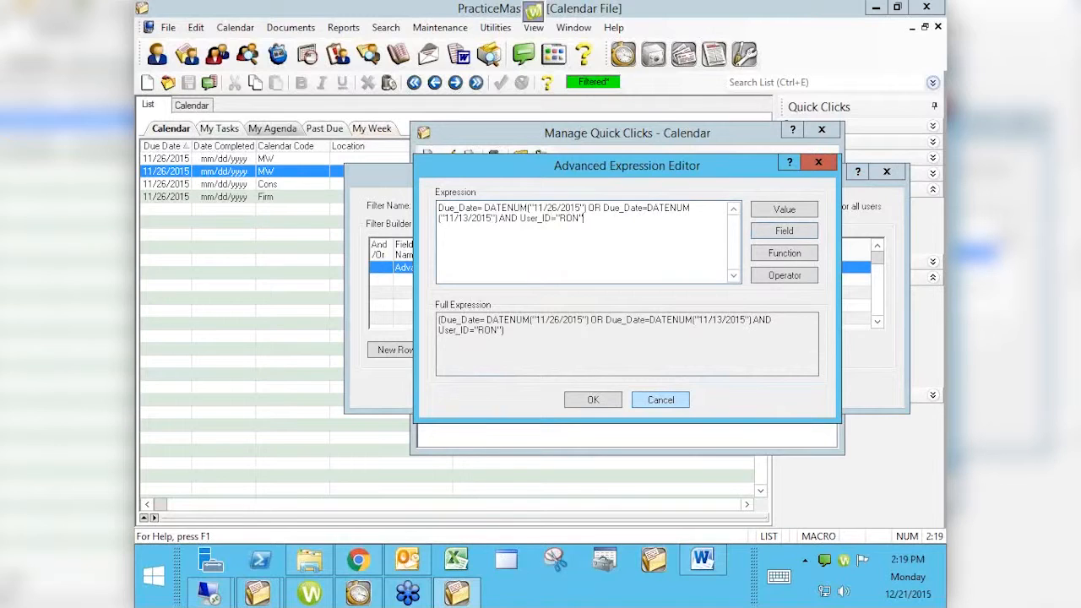
# - Enclose the two Due_Date conditions in parentheses ahead of the AND clause
pyautogui.click(497, 219)
pyautogui.write(')')
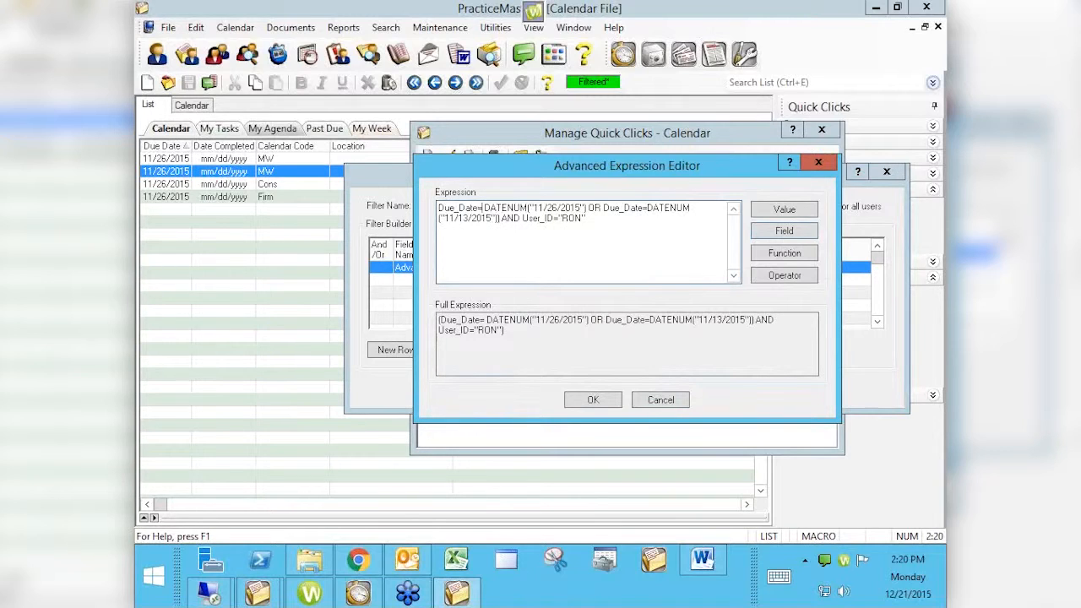
pyautogui.write('(')
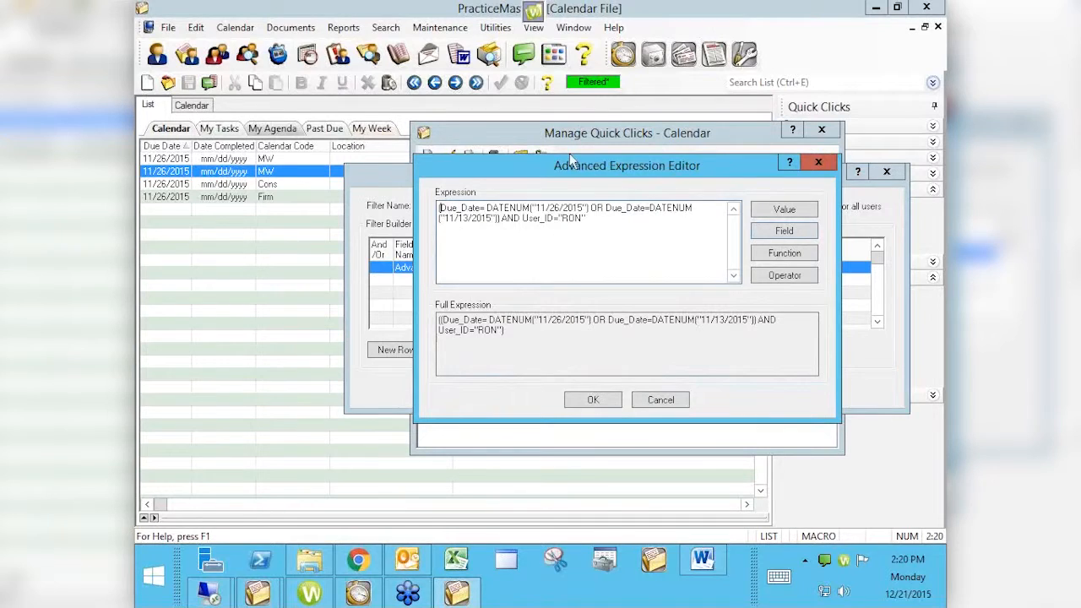
pyautogui.moveTo(582, 160); pyautogui.dragTo(829, 157)
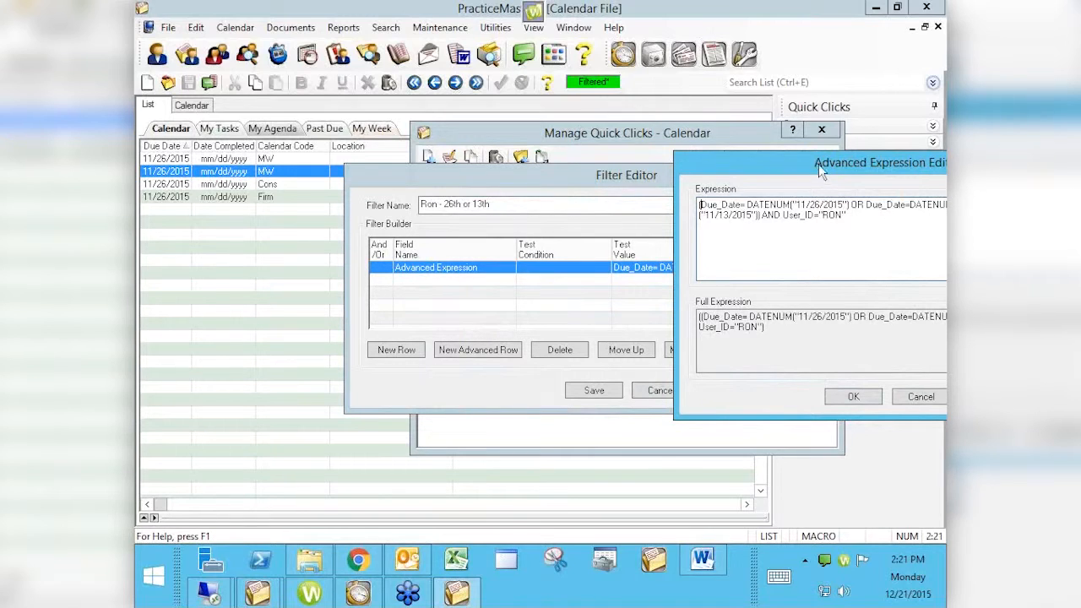
pyautogui.moveTo(815, 161); pyautogui.dragTo(500, 162)
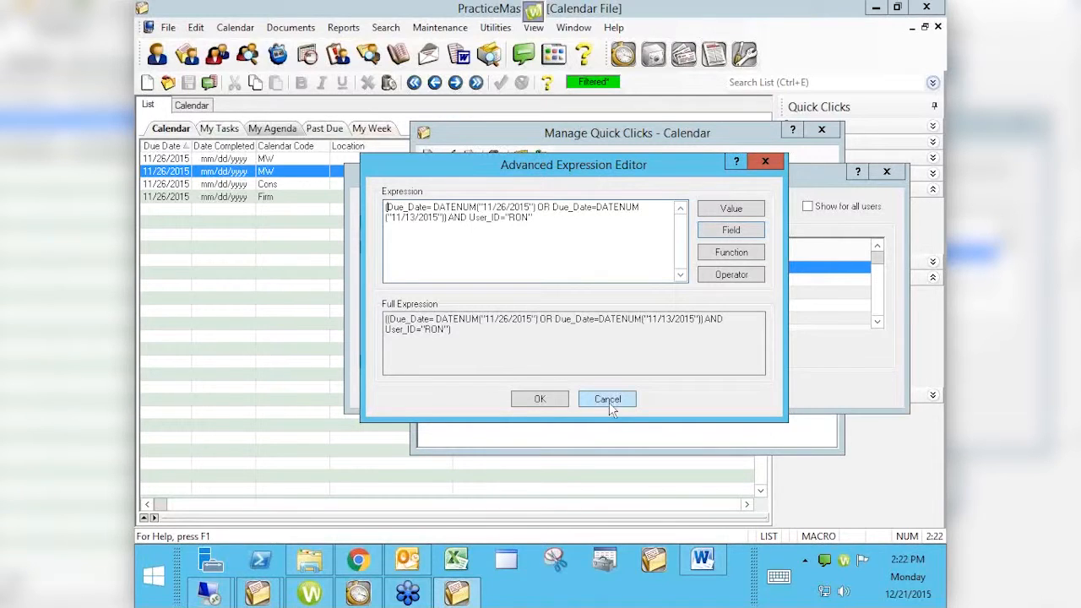
# - Browse the function help, including ISBLANK, ISBLANK_TIME, the string functions and IFF$, then close the function list
pyautogui.click(726, 255)
pyautogui.click(723, 251)
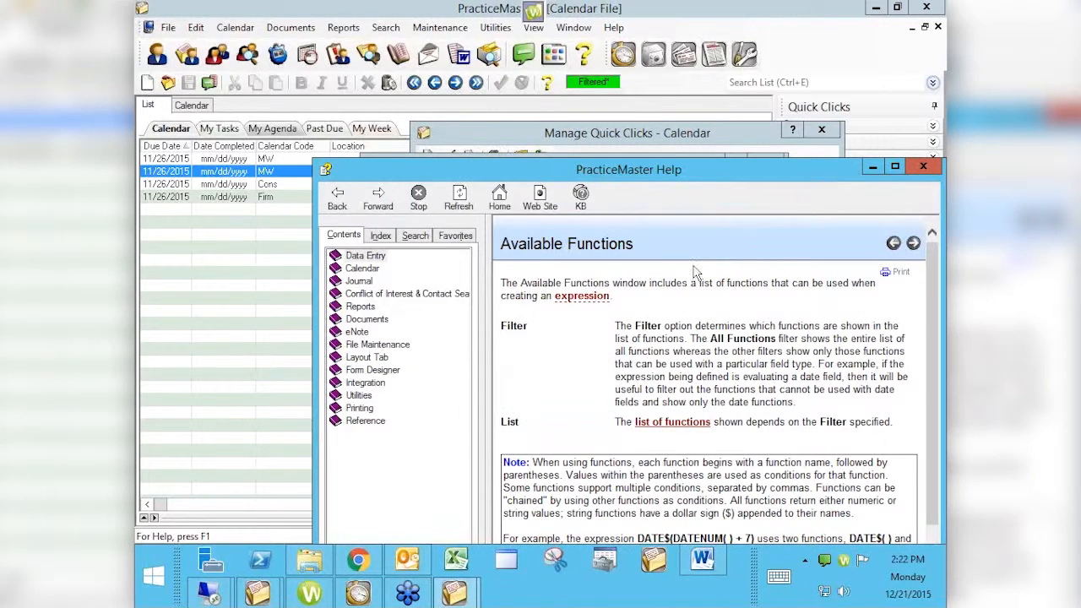
pyautogui.click(664, 424)
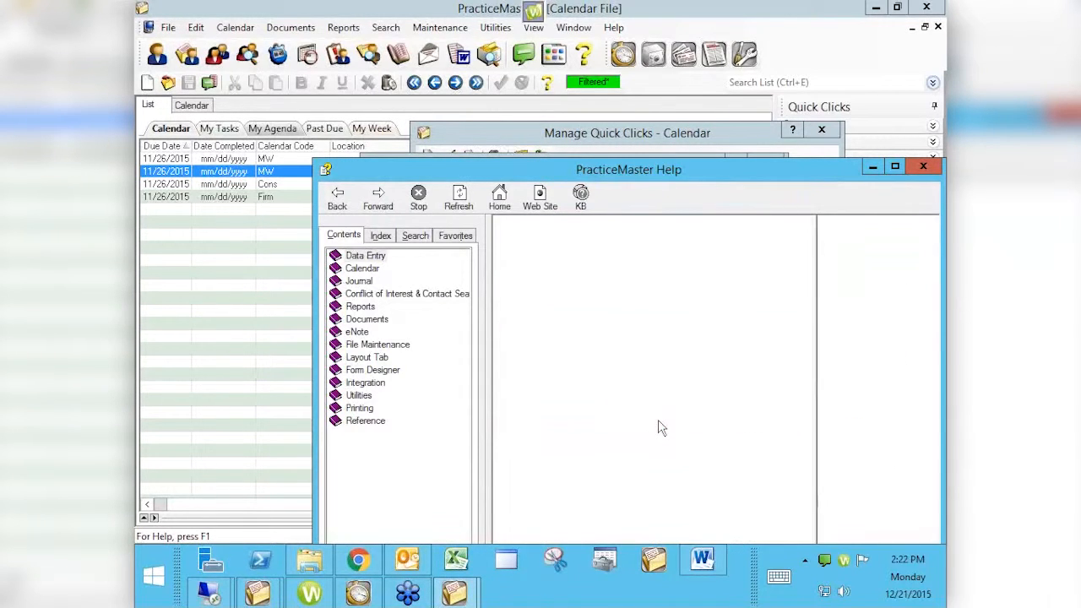
pyautogui.click(895, 166)
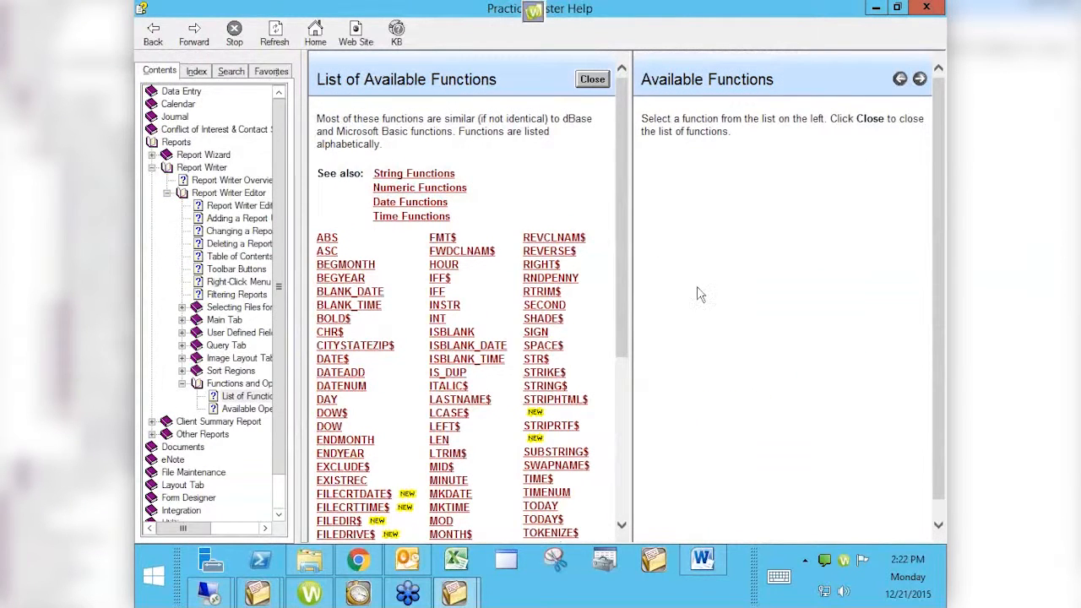
pyautogui.click(466, 332)
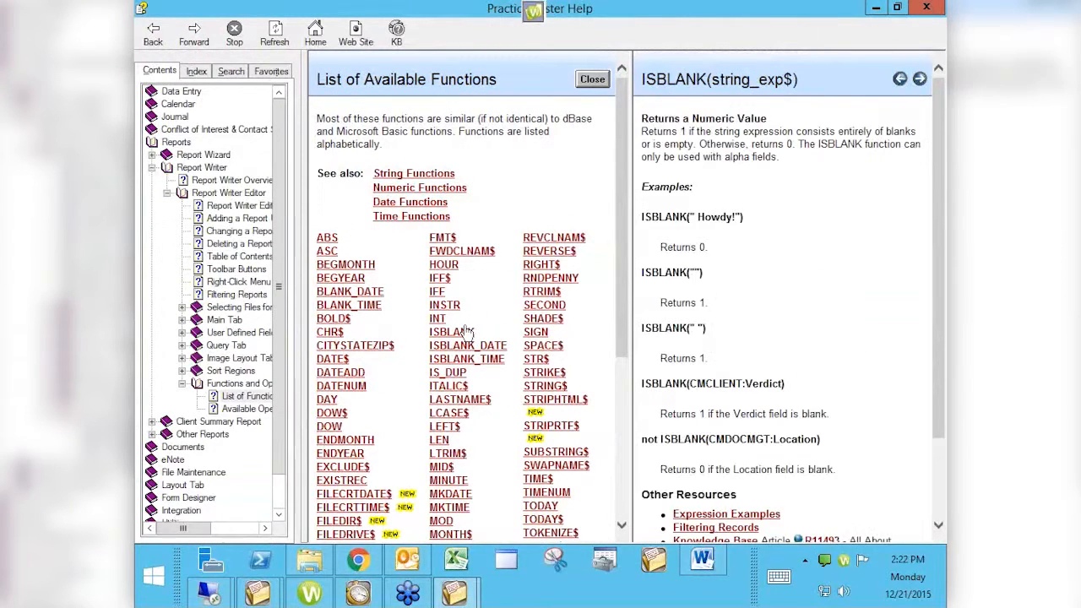
pyautogui.click(470, 362)
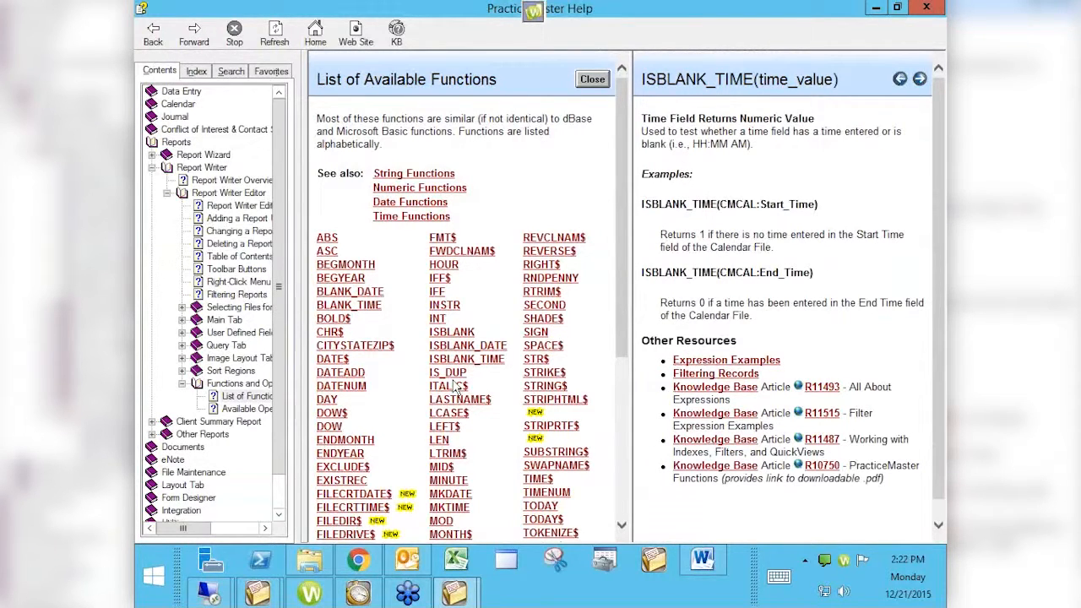
pyautogui.click(405, 175)
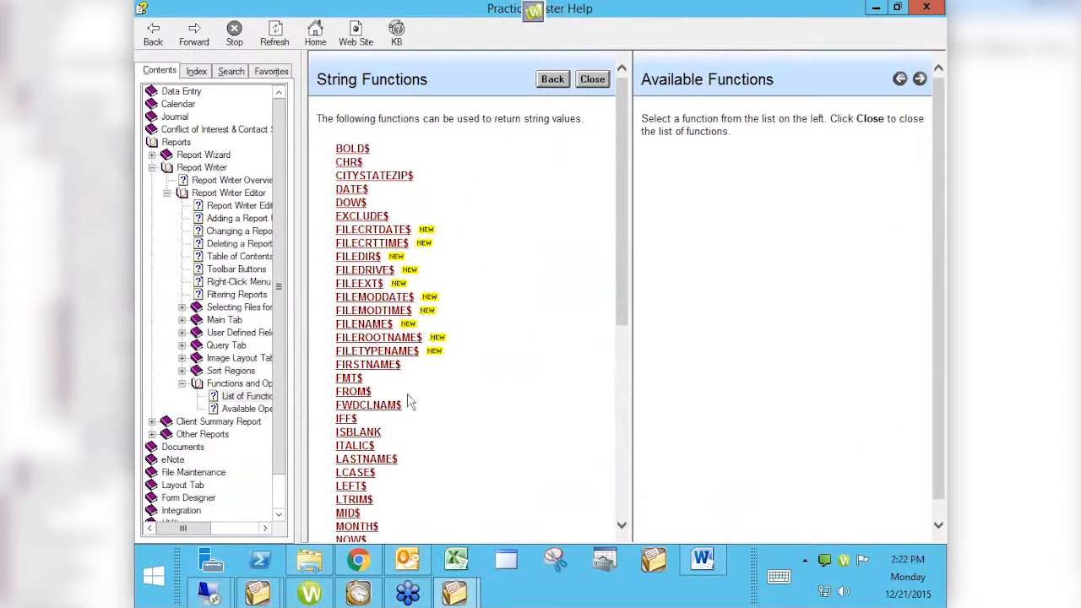
pyautogui.click(346, 419)
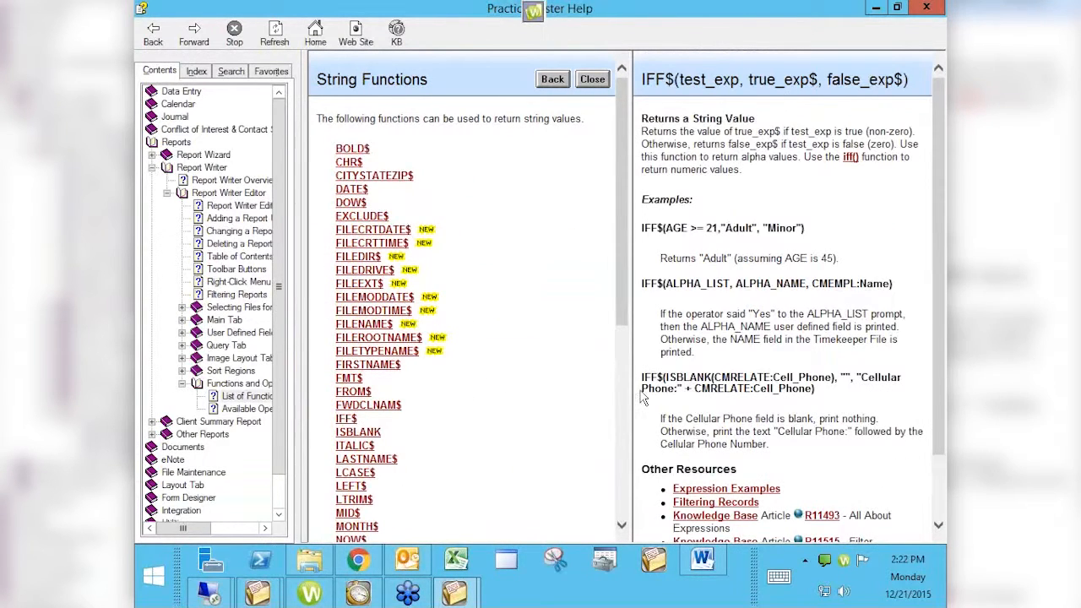
pyautogui.click(923, 8)
pyautogui.click(732, 232)
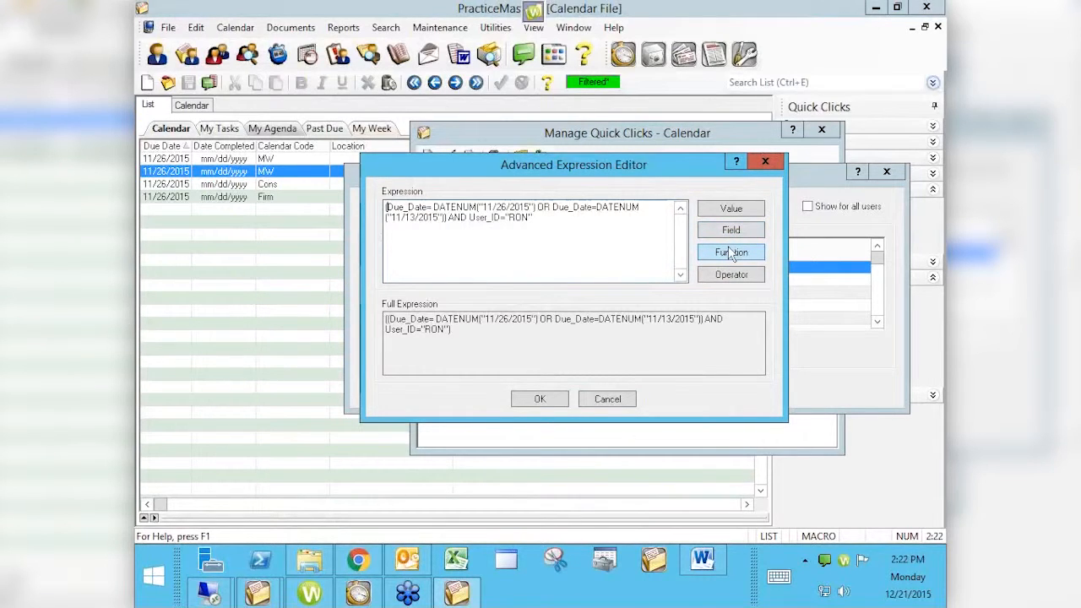
# - Reopen the function help and read the entries for IS_DUP, ITALIC$ and SIGN, then close the help and function list
pyautogui.click(731, 252)
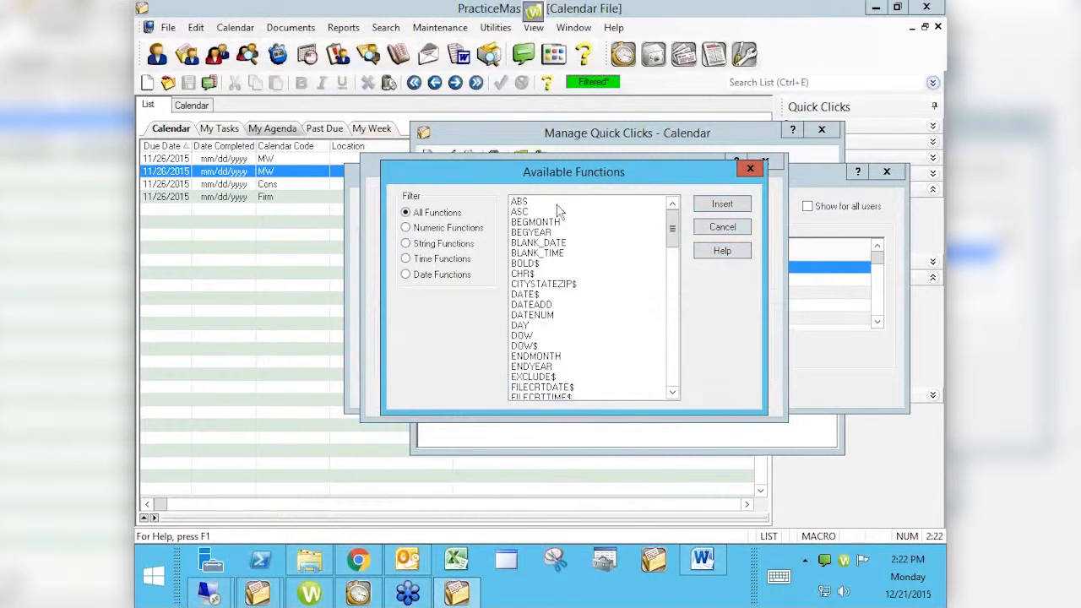
pyautogui.click(729, 251)
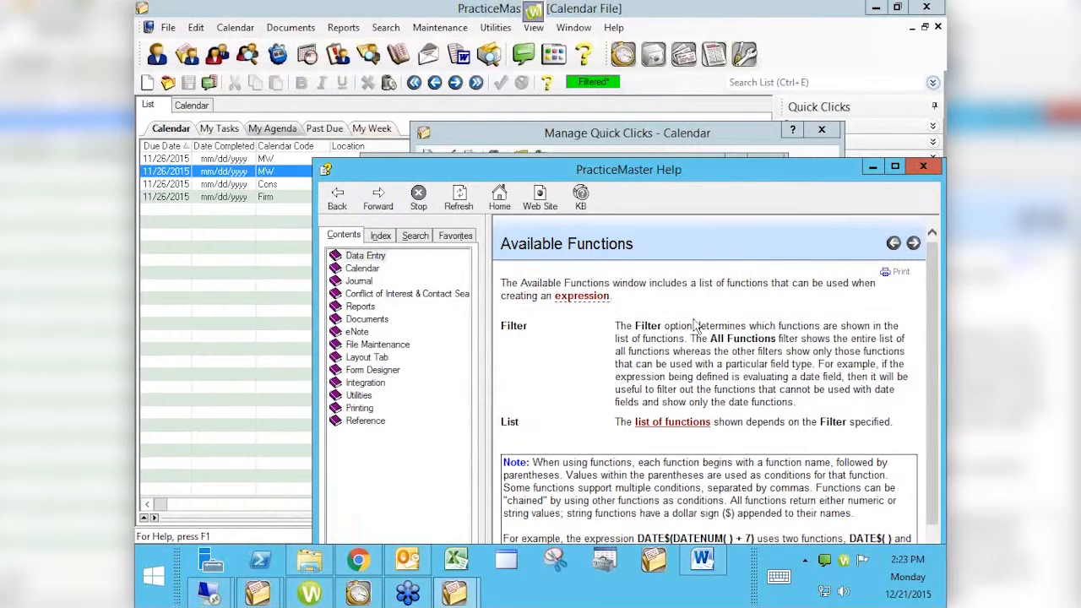
pyautogui.click(687, 423)
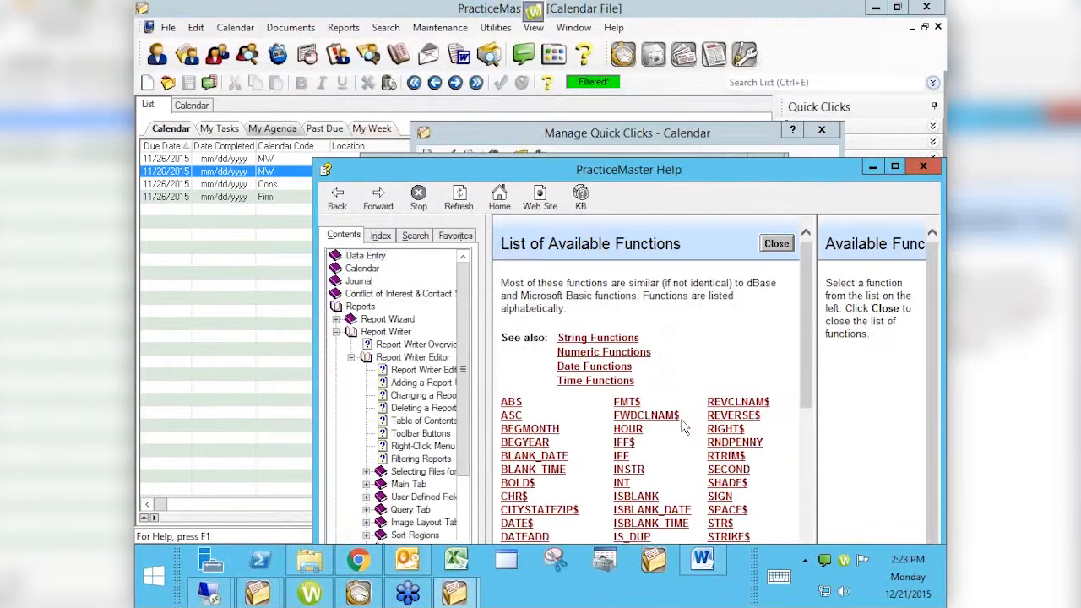
pyautogui.click(896, 167)
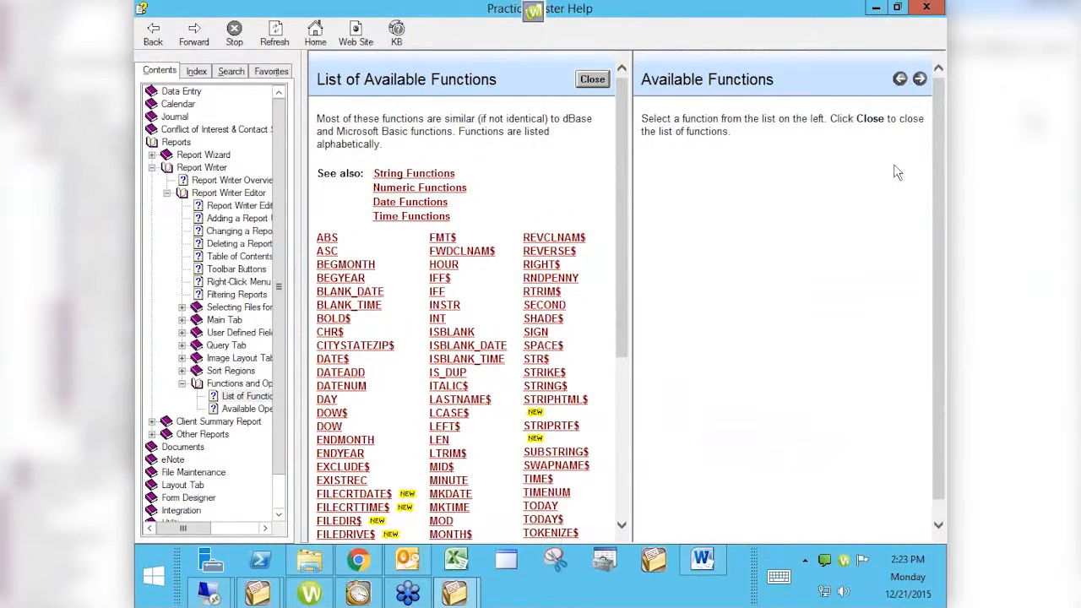
pyautogui.click(449, 375)
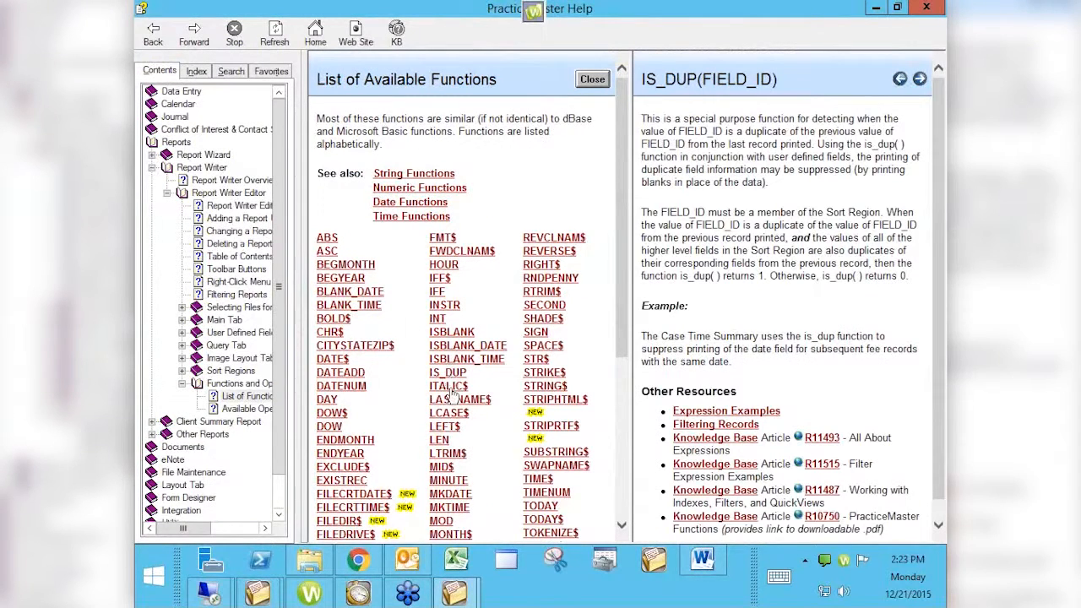
pyautogui.click(448, 386)
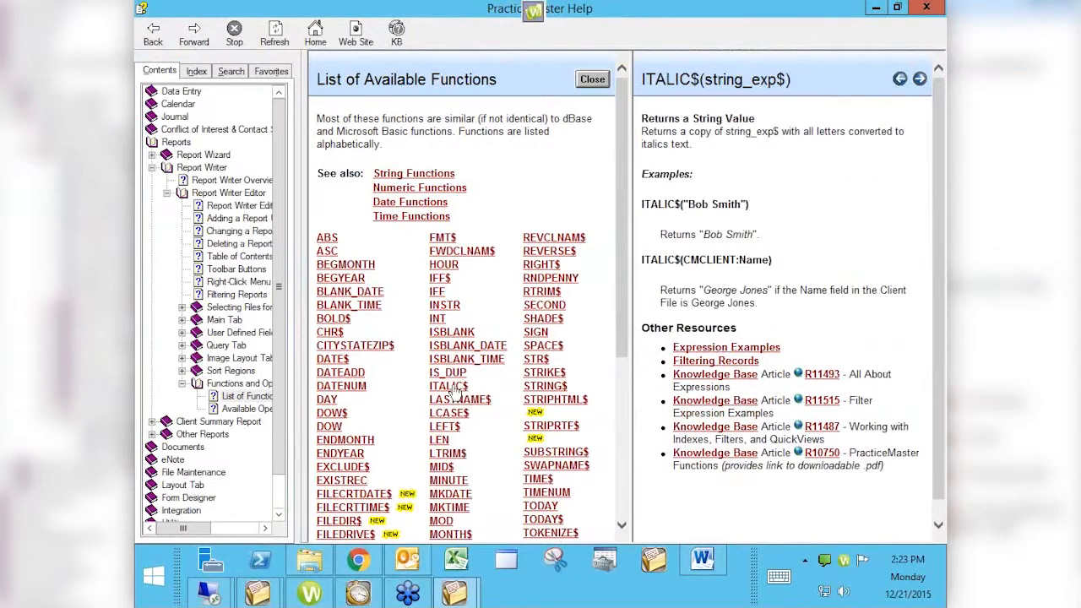
pyautogui.click(540, 334)
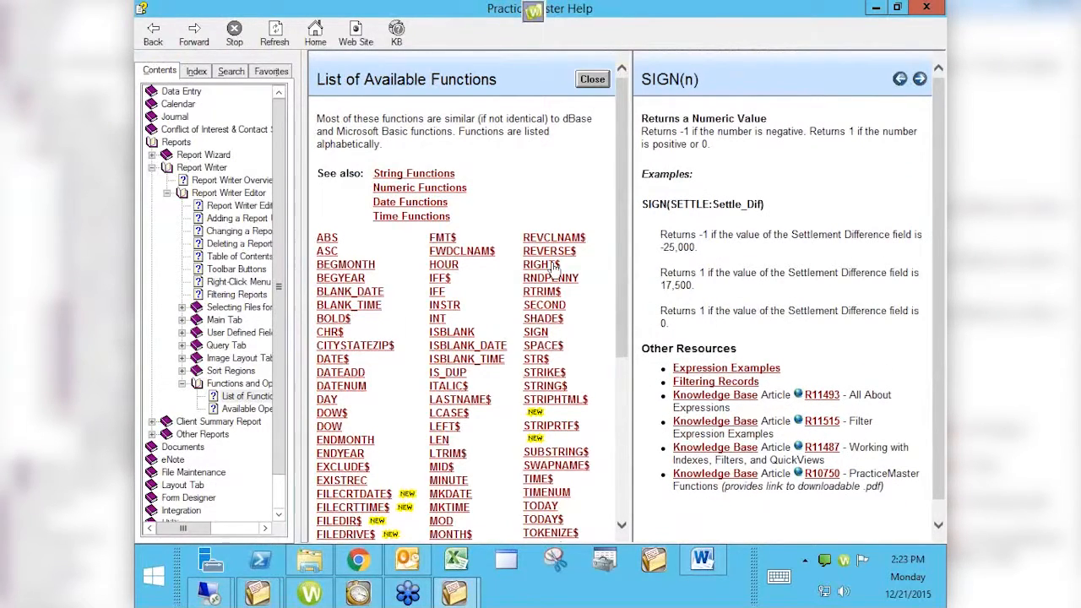
pyautogui.click(928, 9)
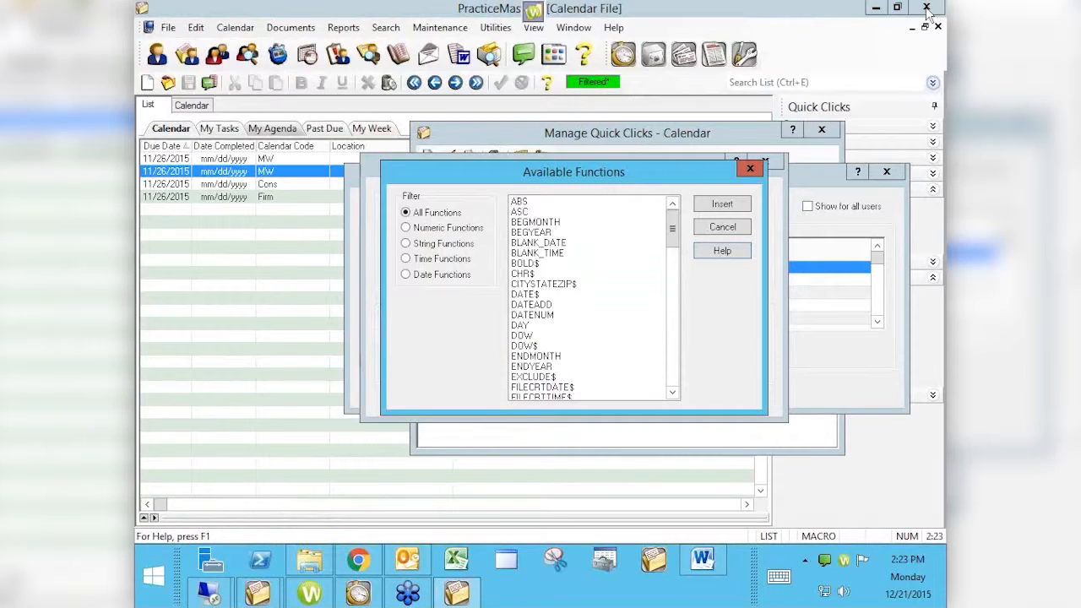
pyautogui.click(722, 229)
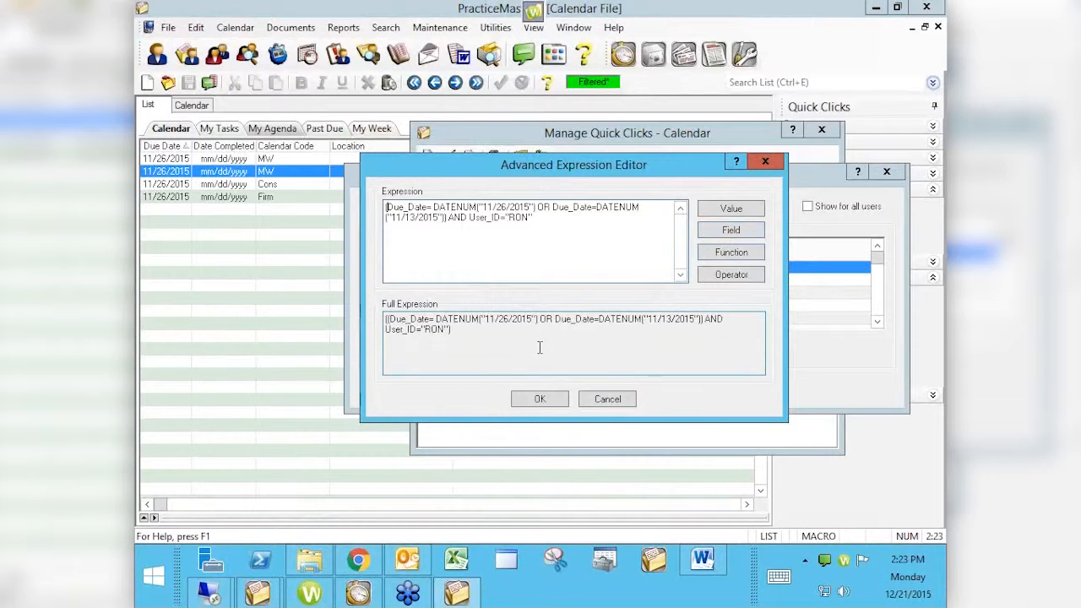
# - Accept the advanced expression, save the new filter, and close the Manage Quick Clicks window
pyautogui.click(528, 399)
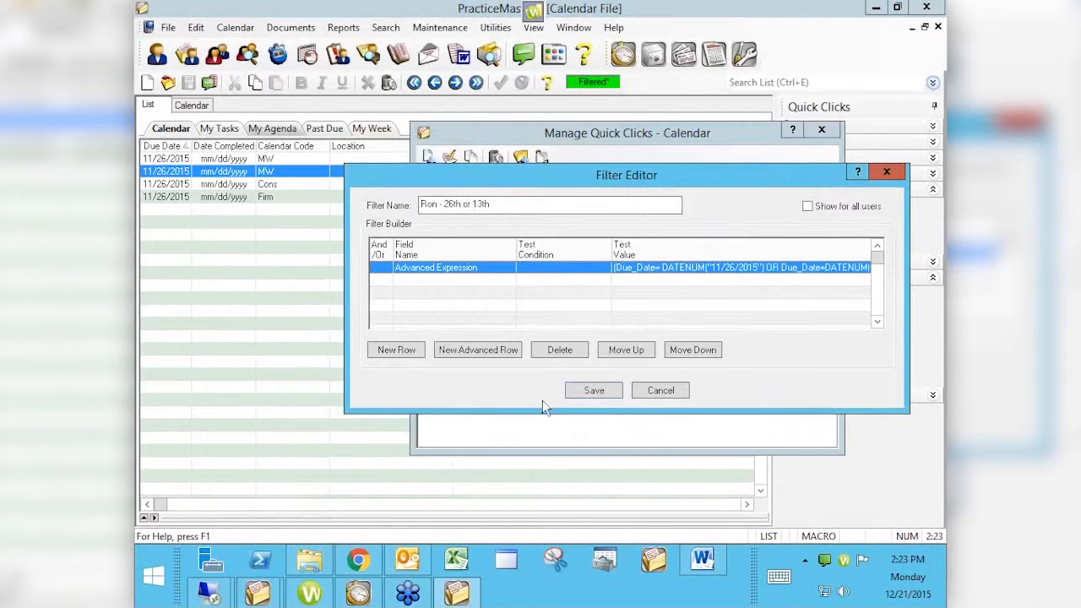
pyautogui.click(593, 391)
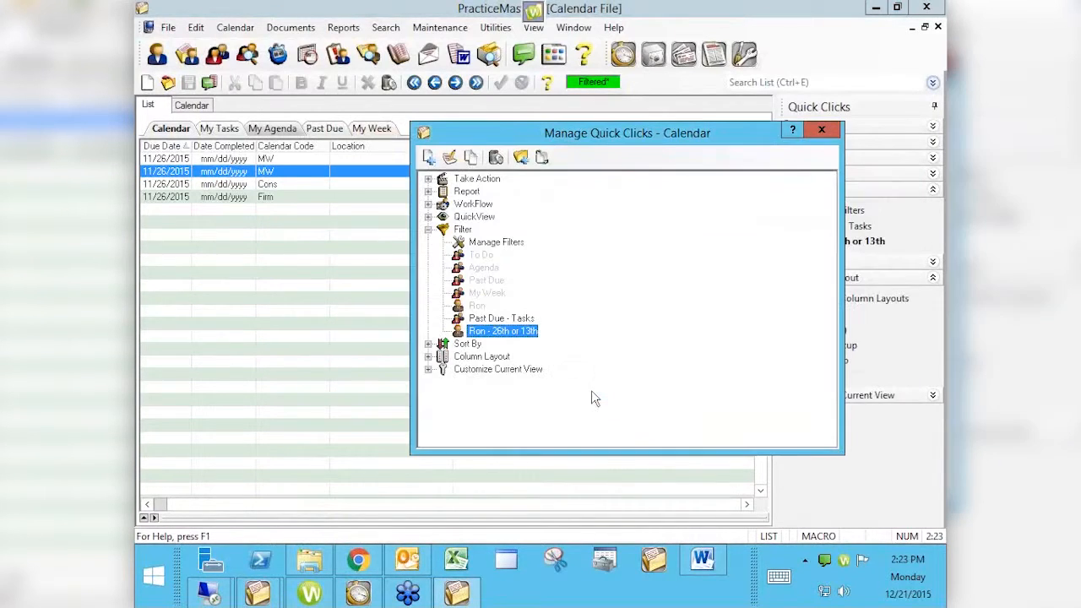
pyautogui.click(821, 129)
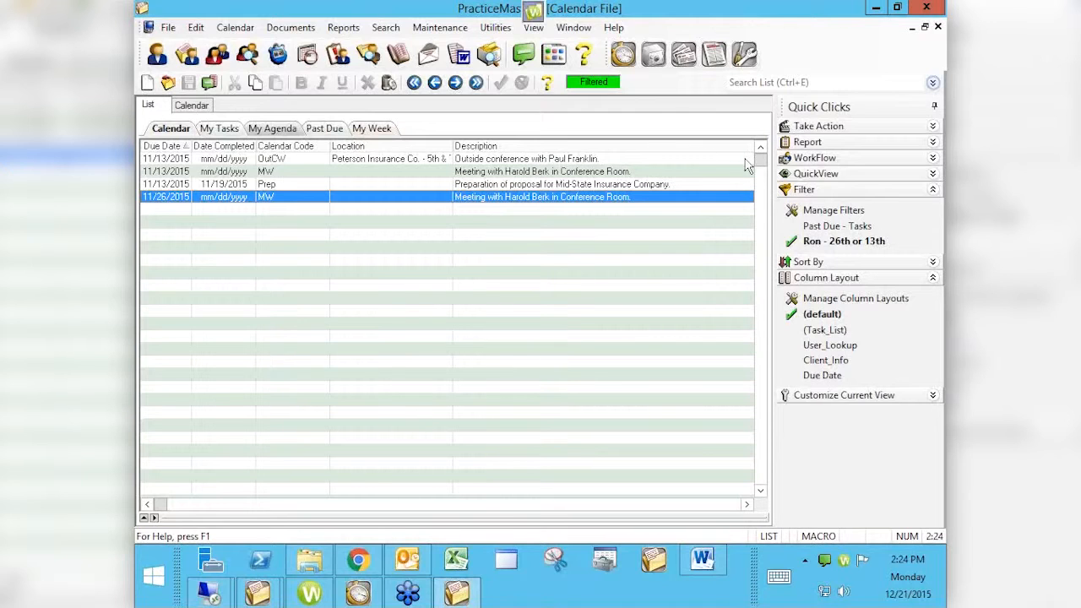
# - Toggle the new 26th-or-13th filter off and back on to compare the calendar list
pyautogui.click(830, 243)
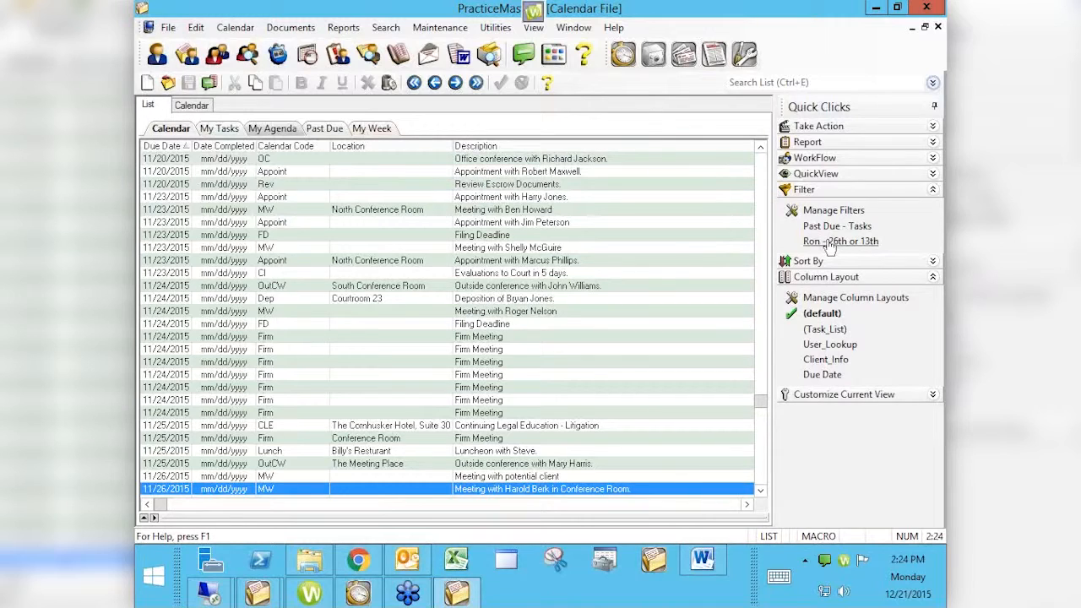
pyautogui.click(830, 243)
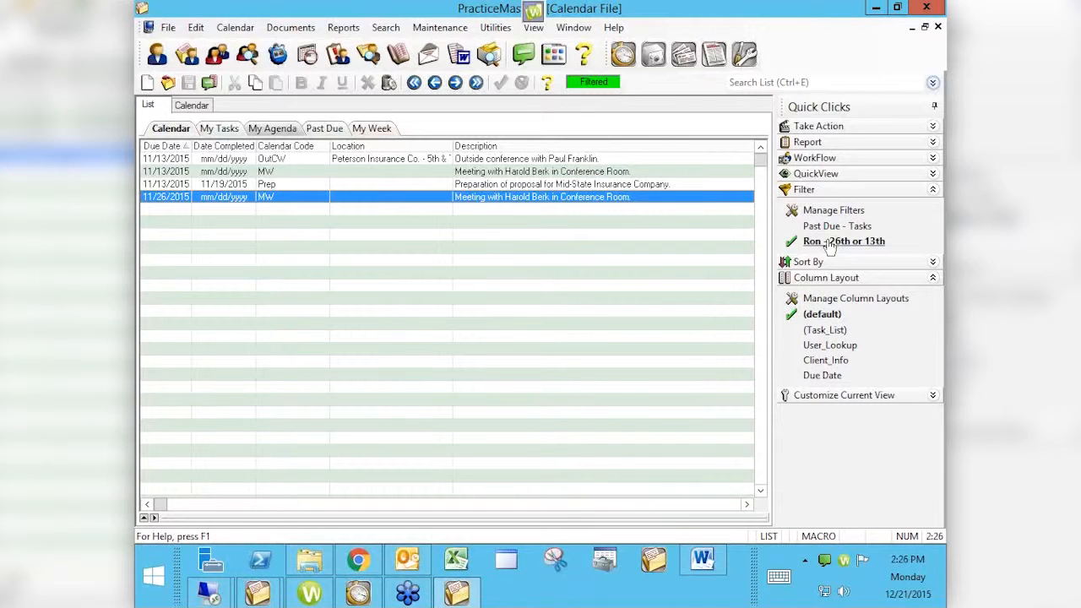
# - Switch to the browser and open tabs3.com/prerelease in a new tab, scrolling through the sign-up page
pyautogui.hotkey('alt', 'Tab')
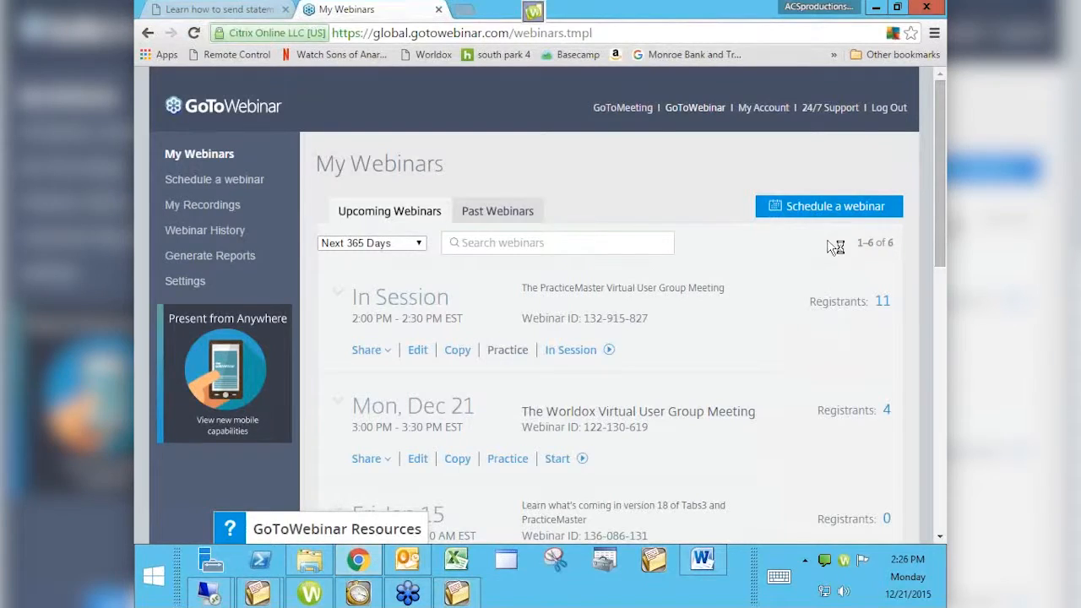
pyautogui.hotkey('ctrl', 't')
pyautogui.write('tabs3.com/')
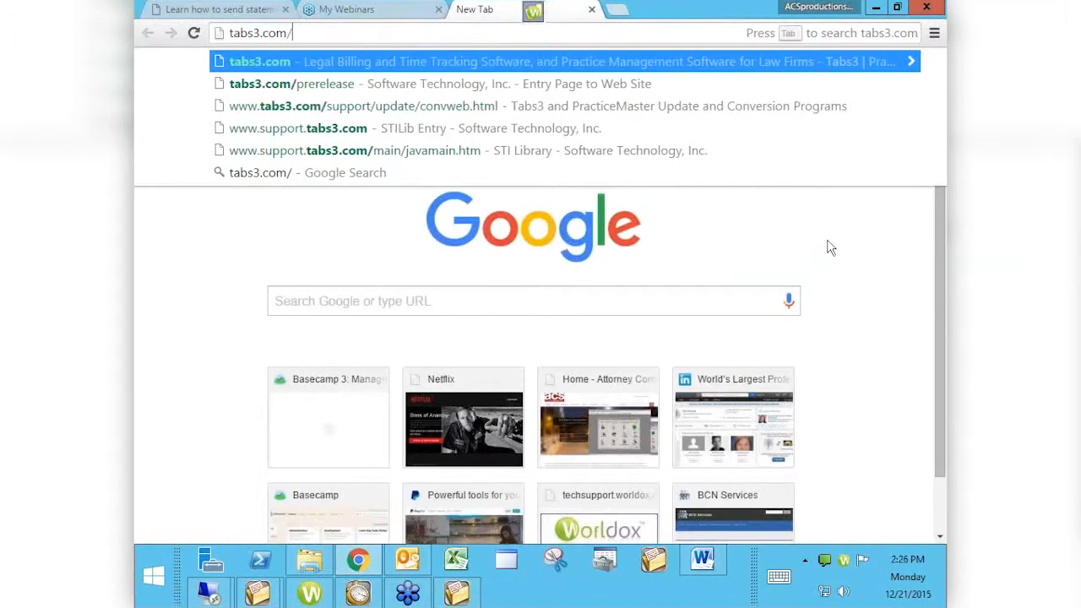
pyautogui.write('prerelease')
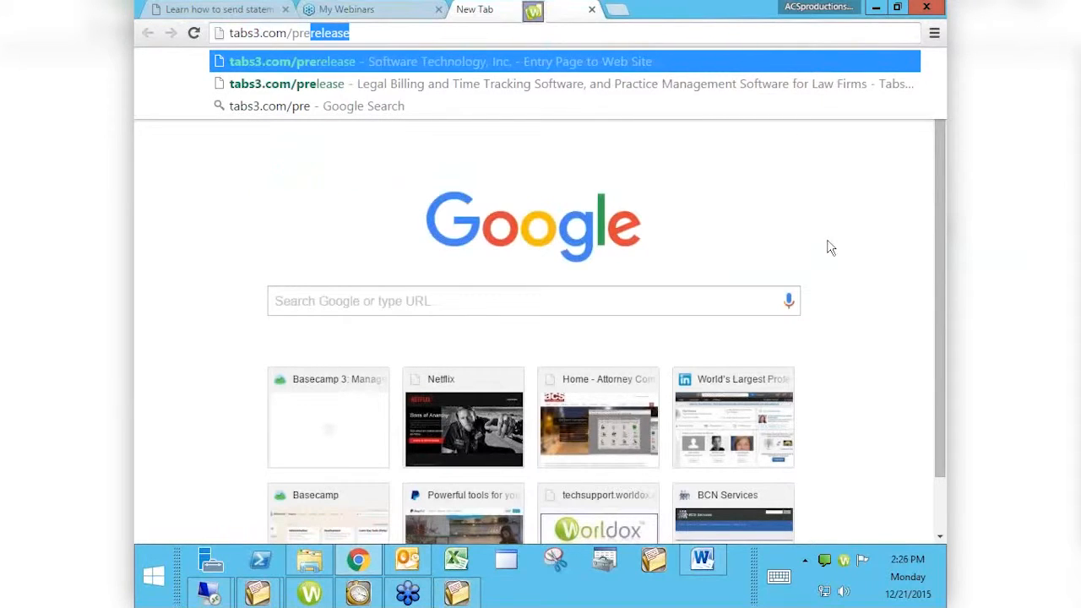
pyautogui.press('Return')
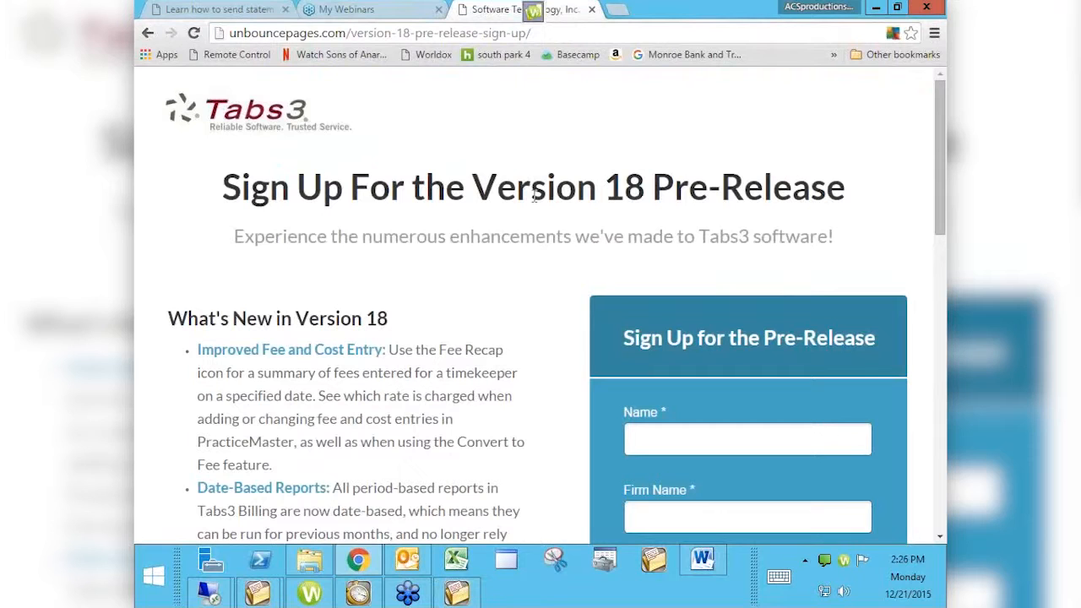
pyautogui.scroll(-3, 534, 199)
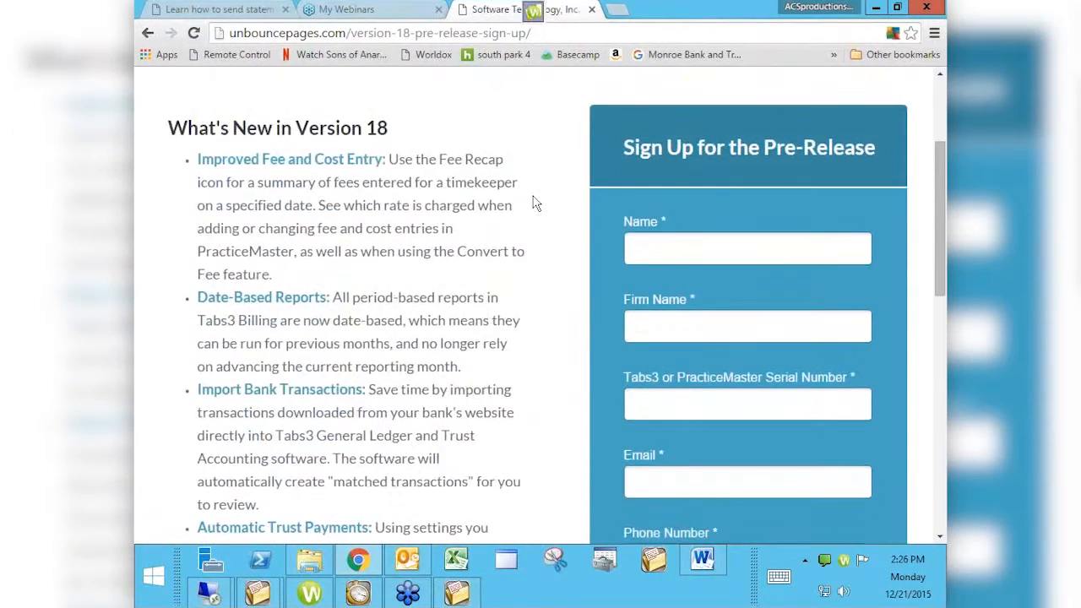
pyautogui.scroll(1, 534, 203)
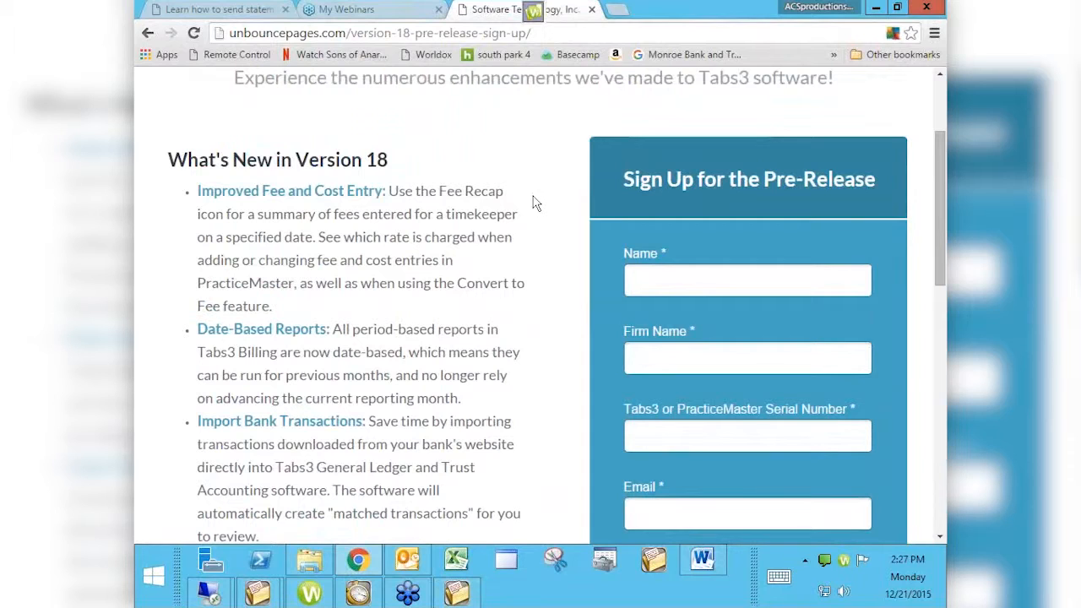
# - Open attorneycomputersystems.com in another new tab
pyautogui.click(617, 10)
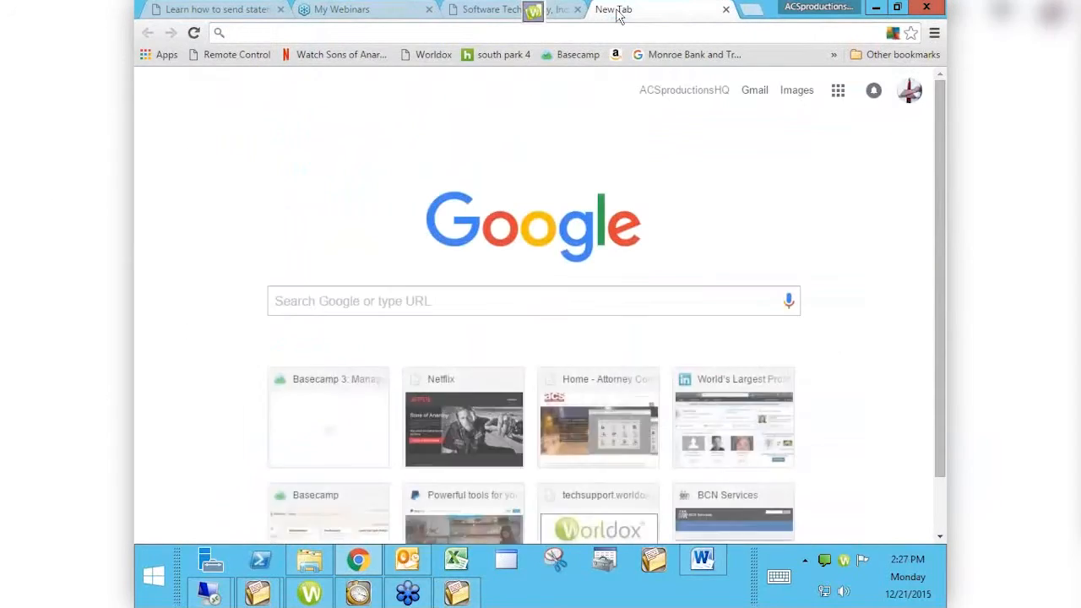
pyautogui.write('attorneycomputersystems.com')
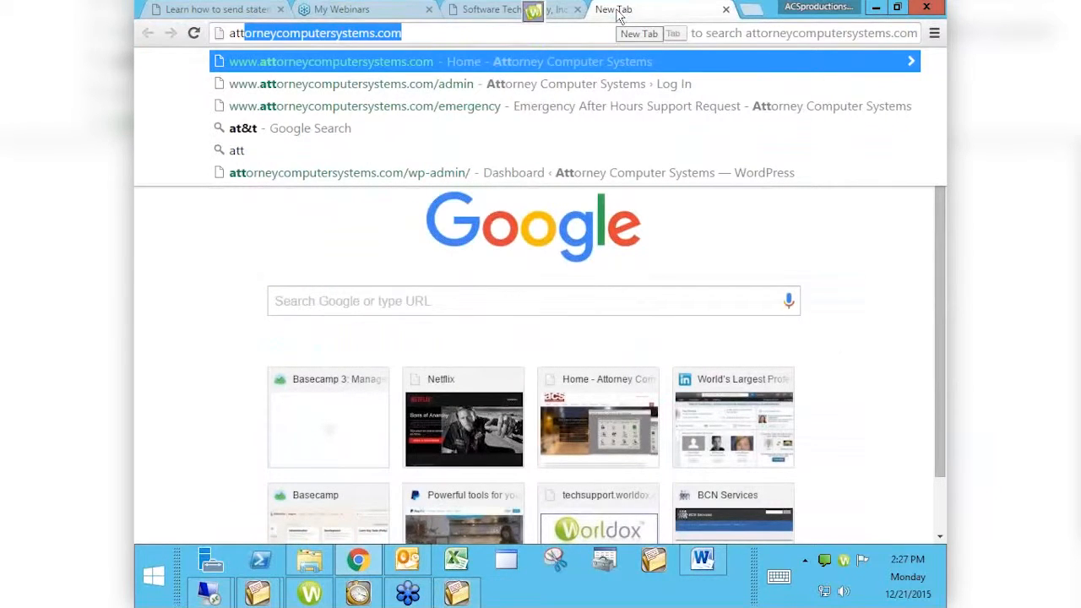
pyautogui.press('Right')
pyautogui.press('Left')
pyautogui.press('Left')
pyautogui.hotkey('shift', 'Left')
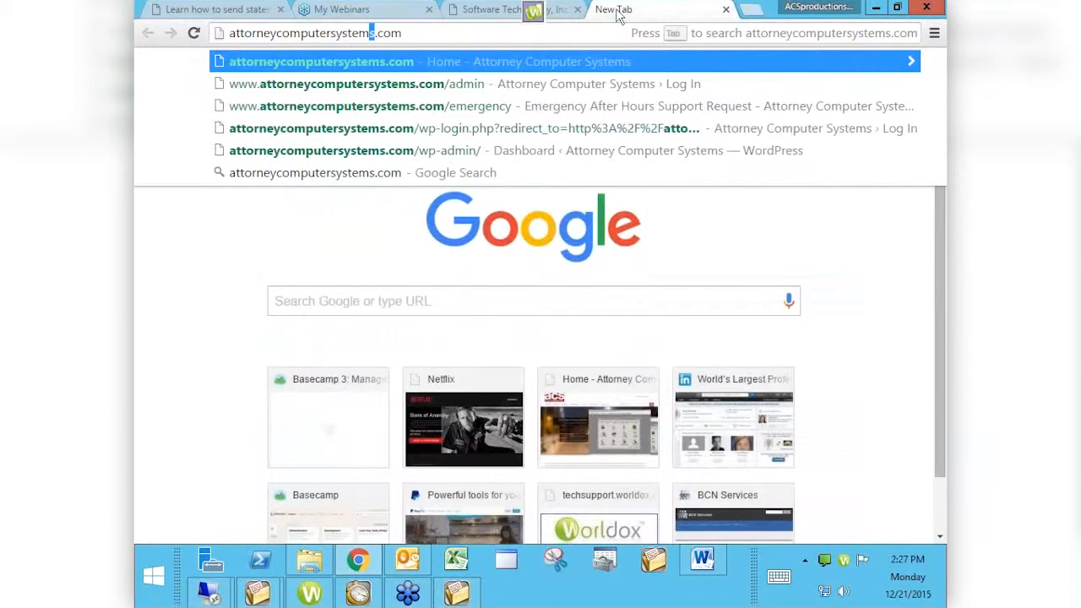
pyautogui.press('Return')
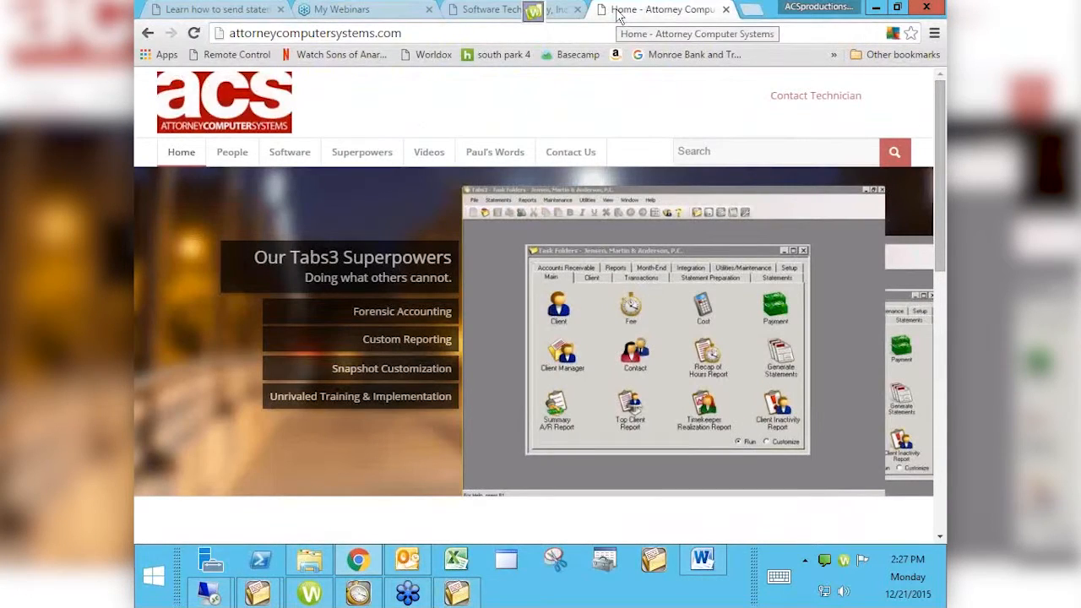
# - Open the PracticeMaster Virtual User Group Meetings video page and scroll through its meeting posts
pyautogui.moveTo(432, 161)
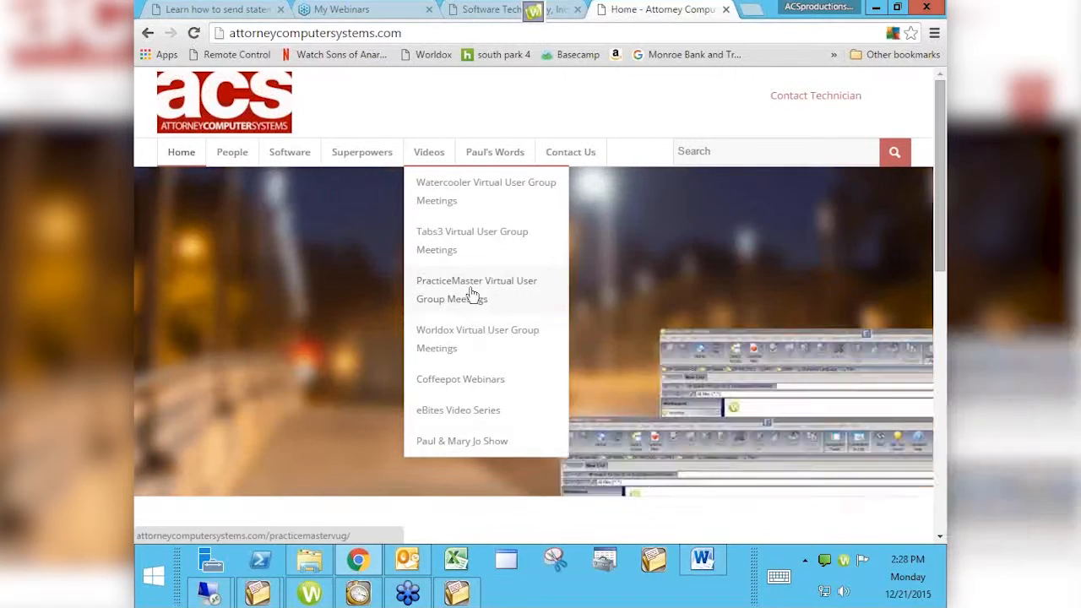
pyautogui.click(471, 293)
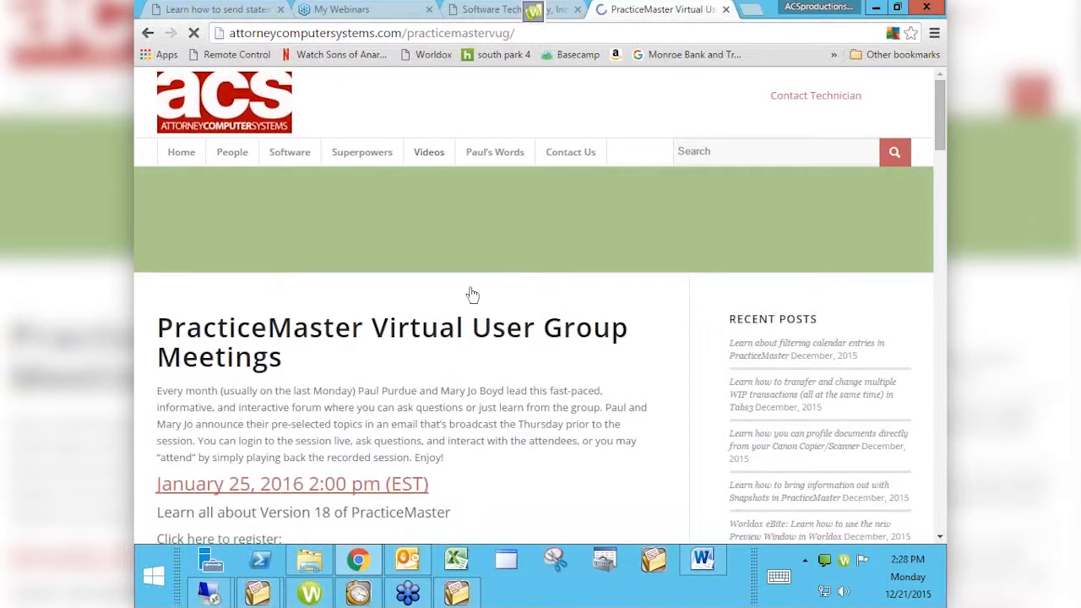
pyautogui.scroll(-3, 603, 312)
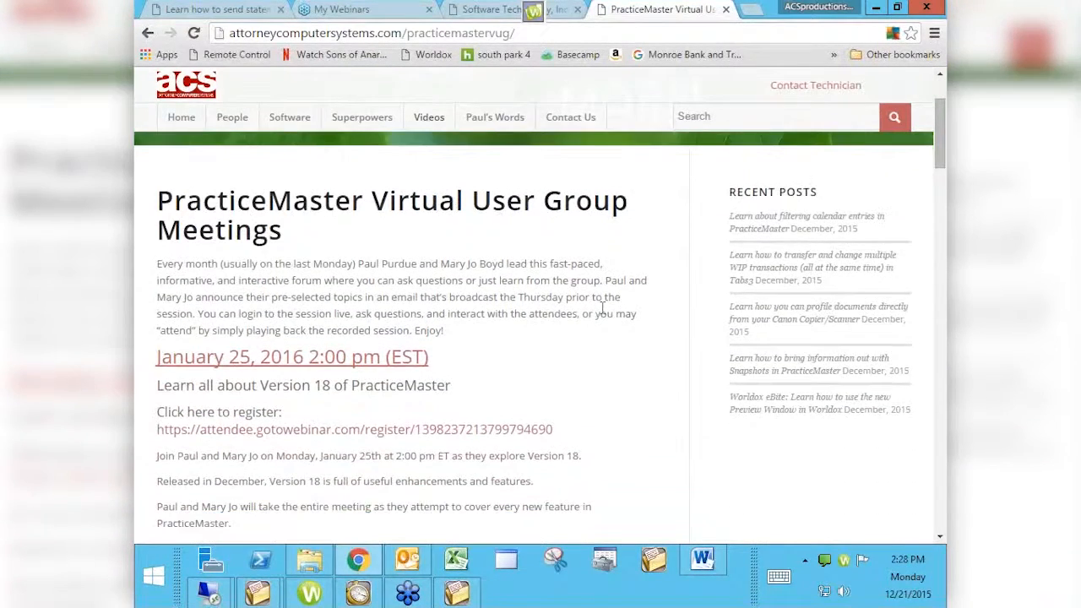
pyautogui.scroll(-1, 603, 312)
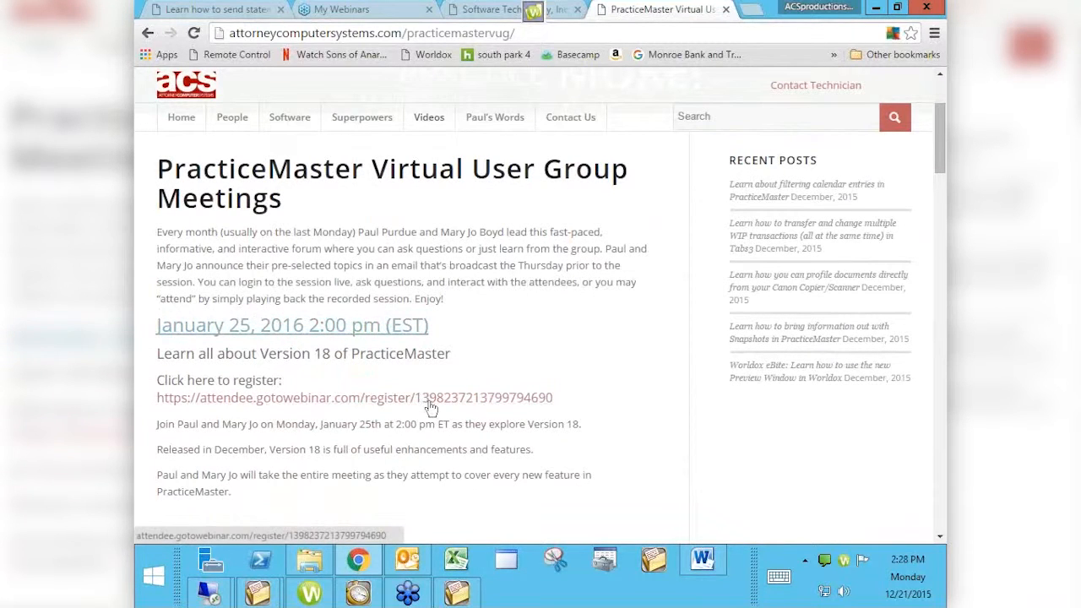
pyautogui.scroll(-4, 362, 338)
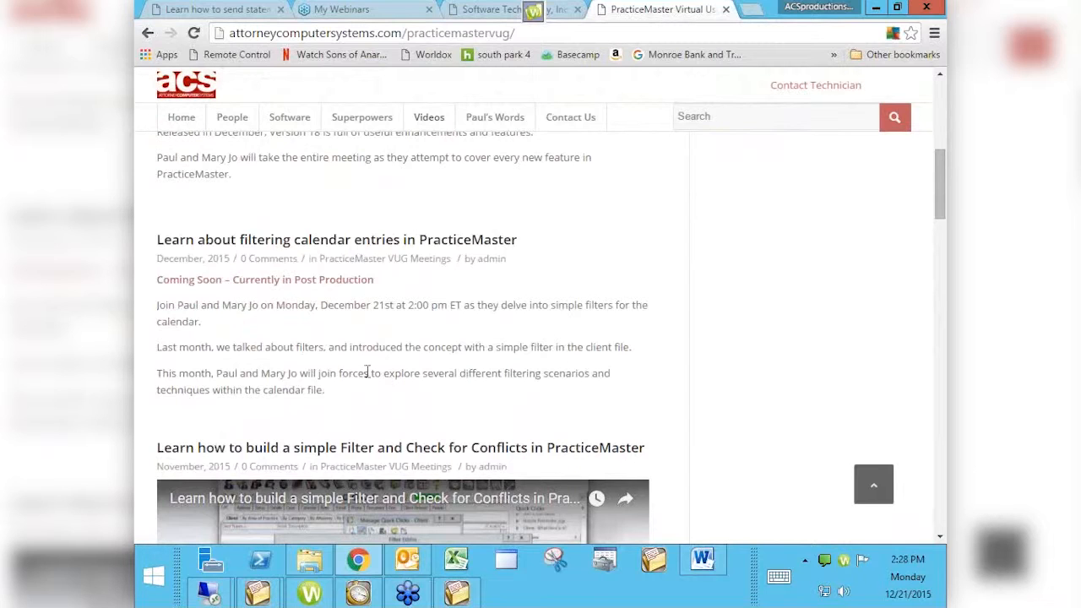
pyautogui.scroll(-4, 368, 373)
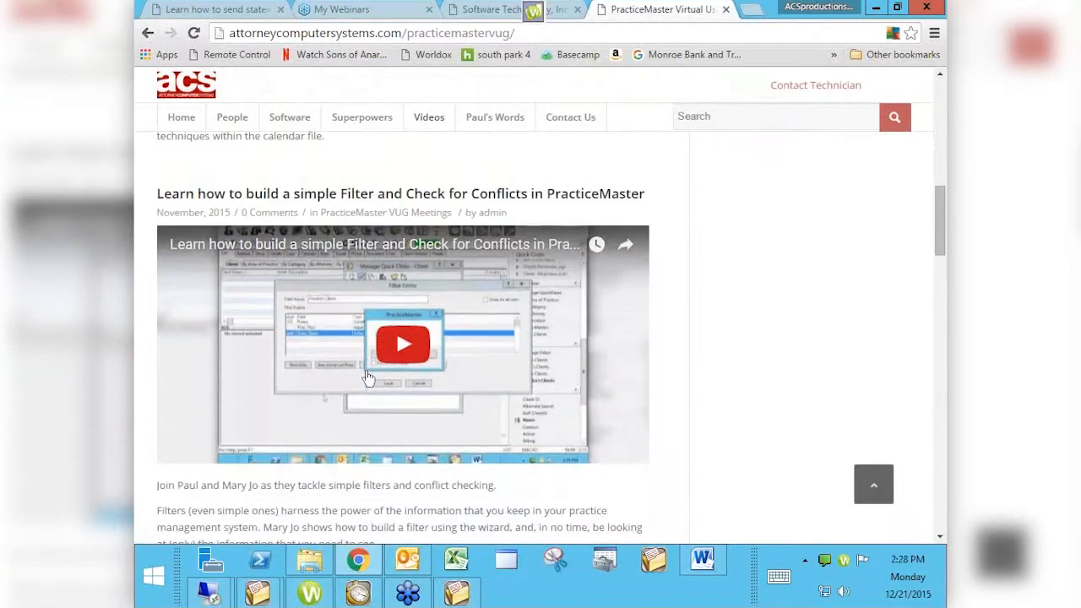
pyautogui.scroll(-4, 368, 377)
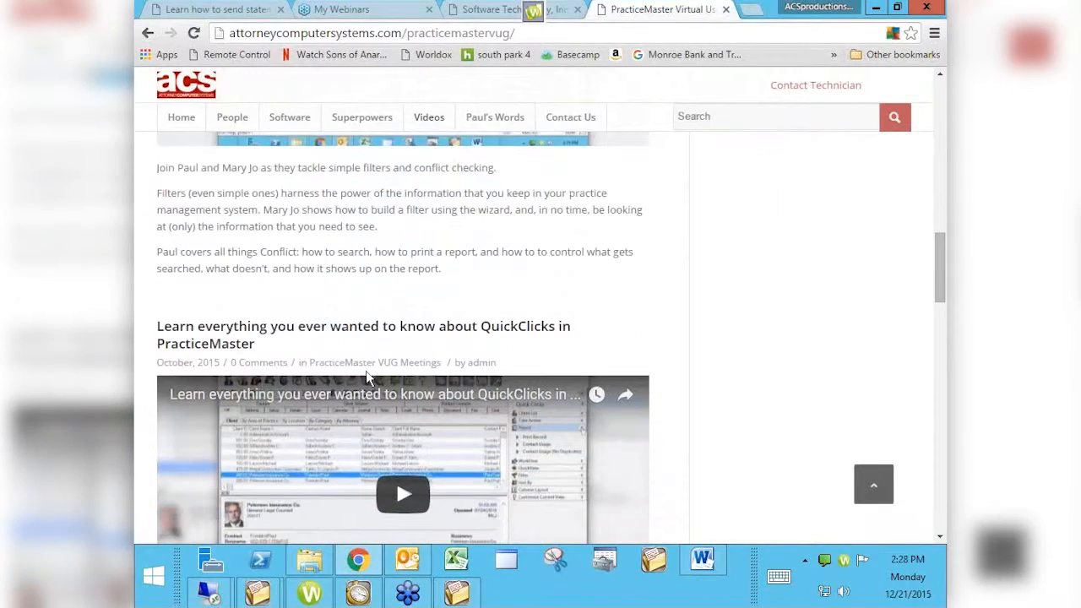
pyautogui.scroll(-4, 368, 376)
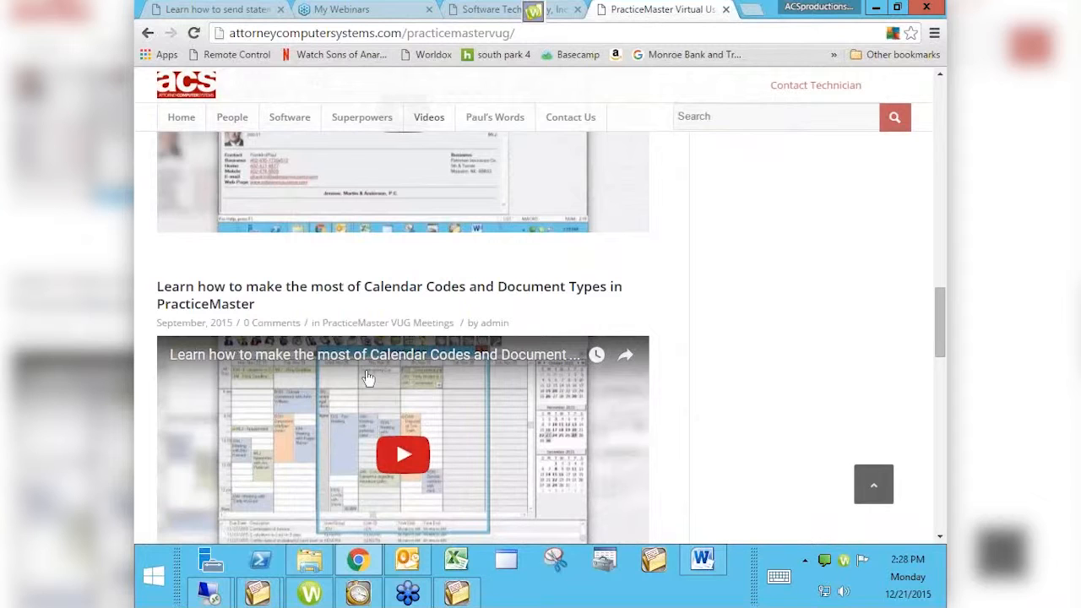
pyautogui.scroll(3, 368, 376)
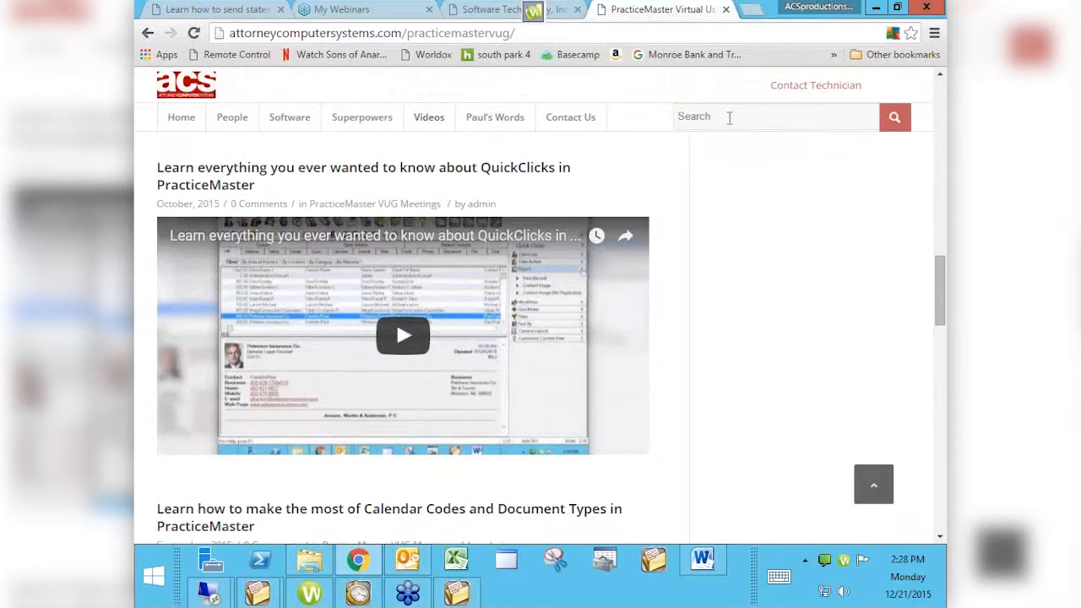
# - Search the site for email statements and open the post about sending statements via email in Tabs3
pyautogui.write('e')
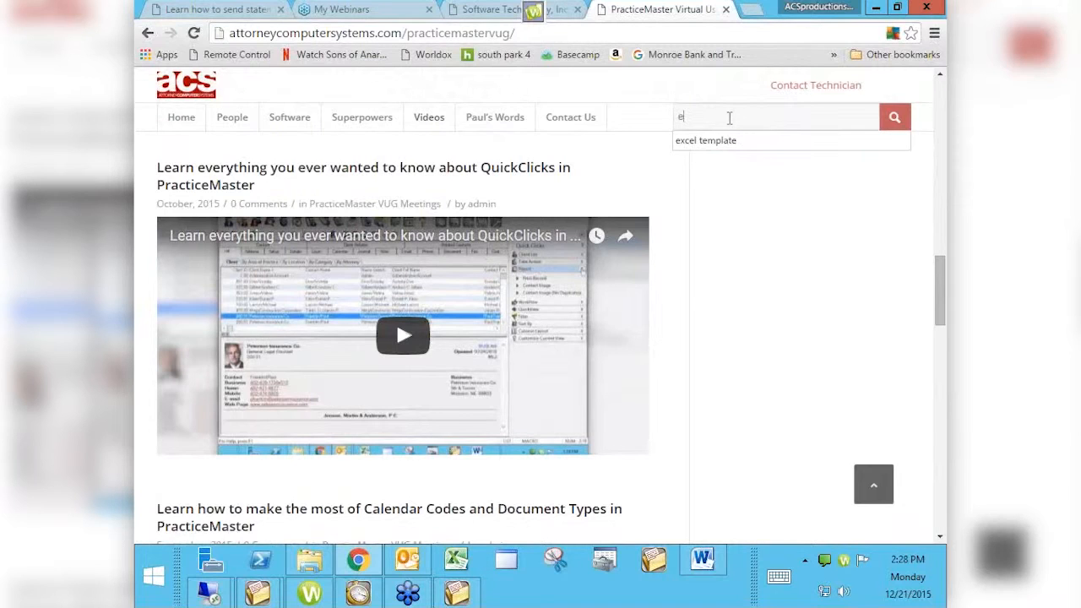
pyautogui.write('mail statements')
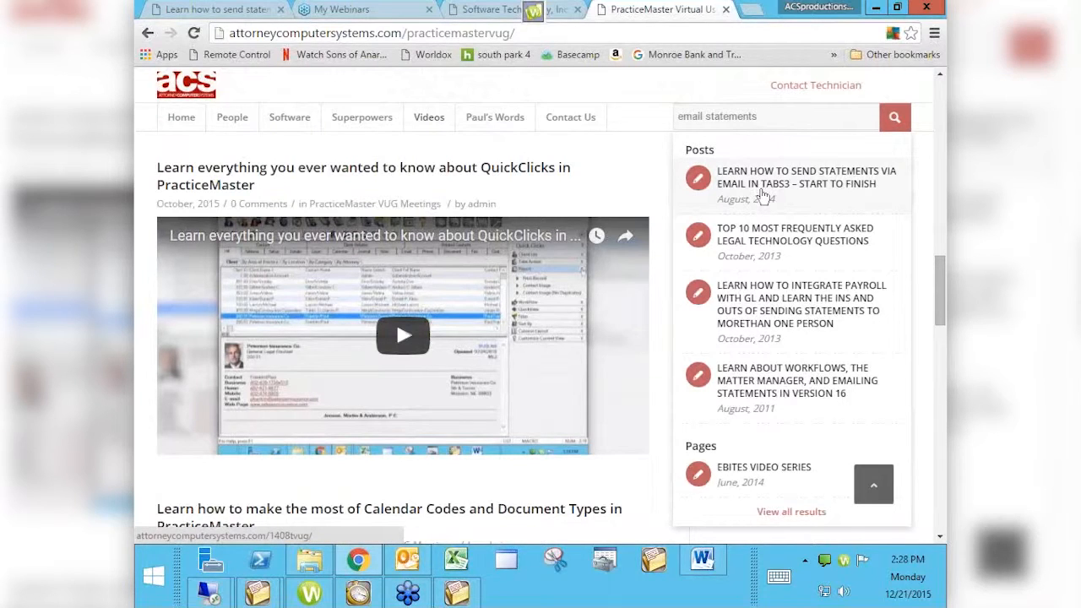
pyautogui.click(763, 194)
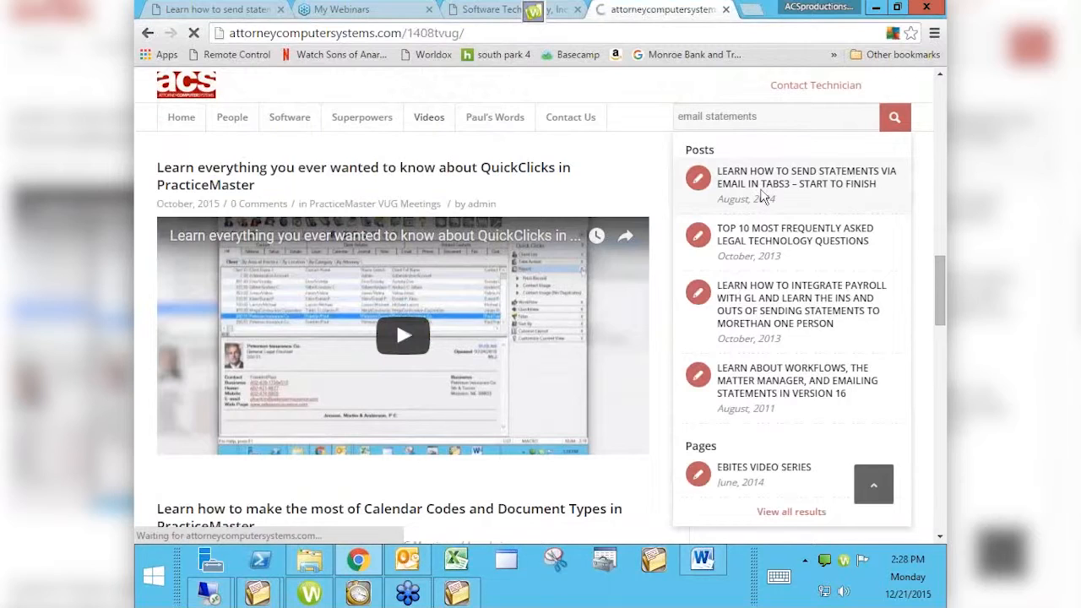